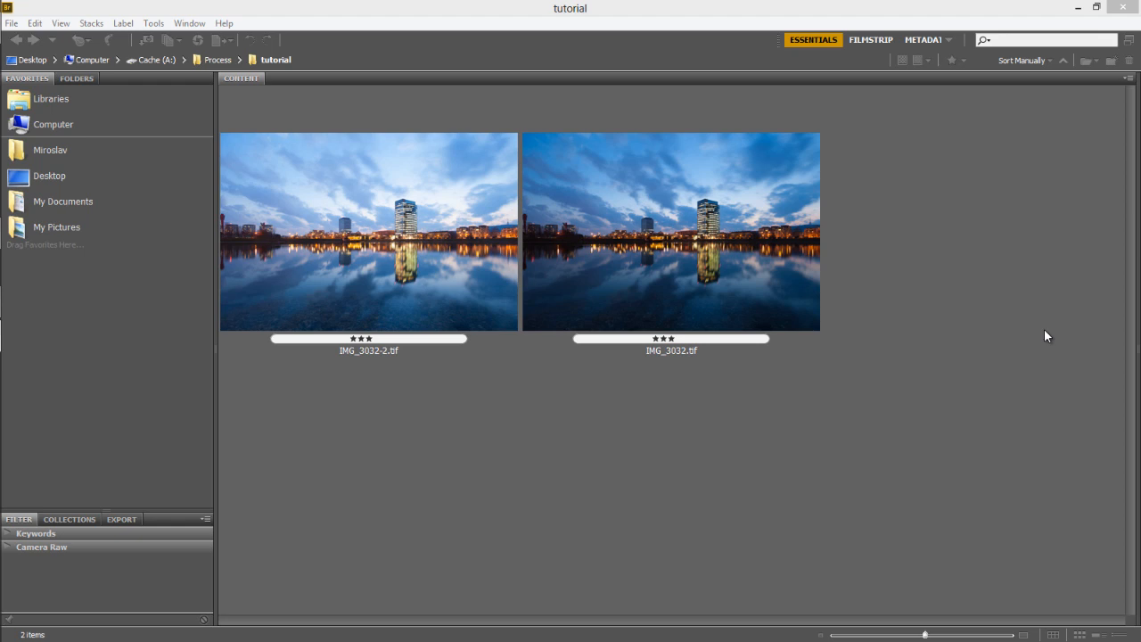
Step: Load IMG_3032-2.tif and IMG_3032.tif together from Bridge as layers of one Photoshop document
{"action": "left_click", "coordinate": [626, 210]}
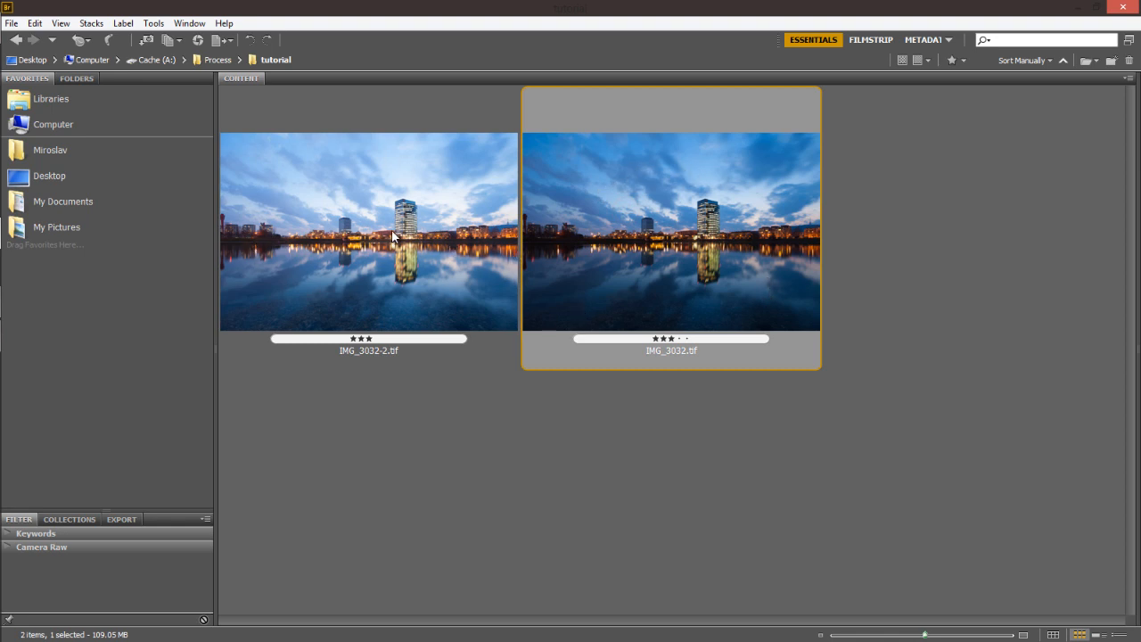
{"action": "left_click", "coordinate": [604, 477]}
{"action": "left_click", "coordinate": [403, 269]}
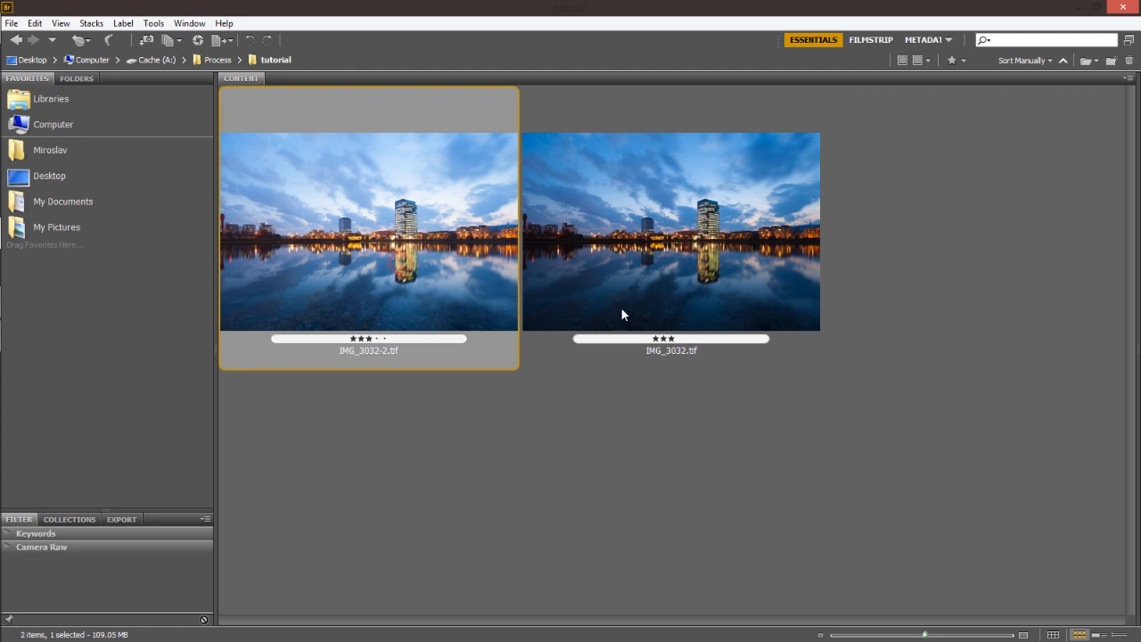
{"action": "left_click", "coordinate": [653, 235], "text": "ctrl"}
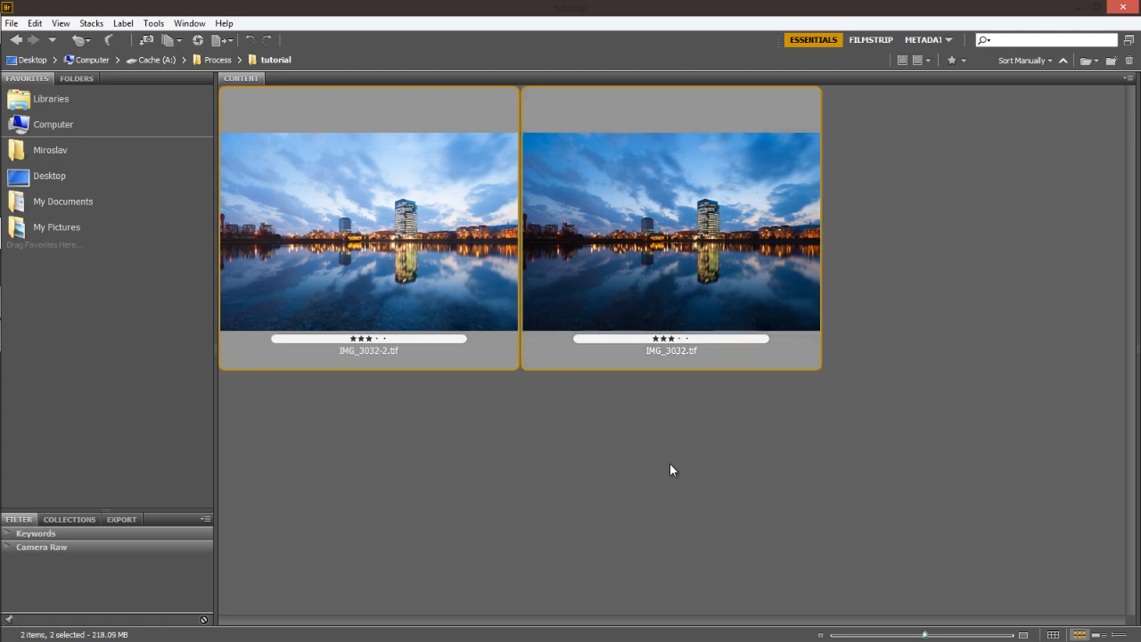
{"action": "left_click", "coordinate": [153, 24]}
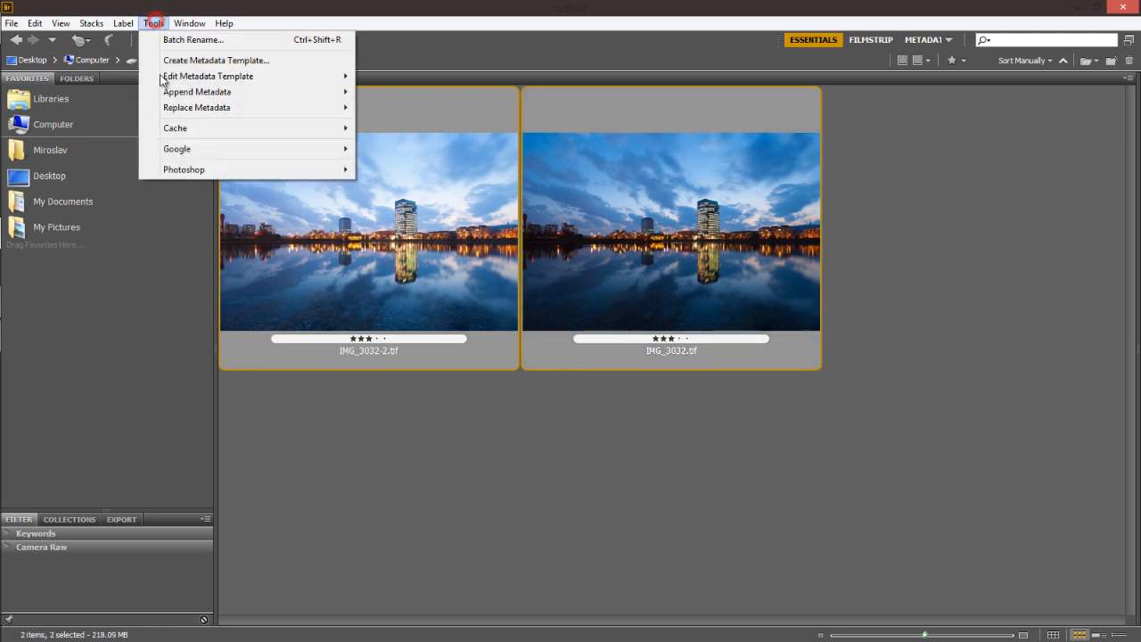
{"action": "left_click", "coordinate": [227, 168]}
{"action": "left_click", "coordinate": [440, 232]}
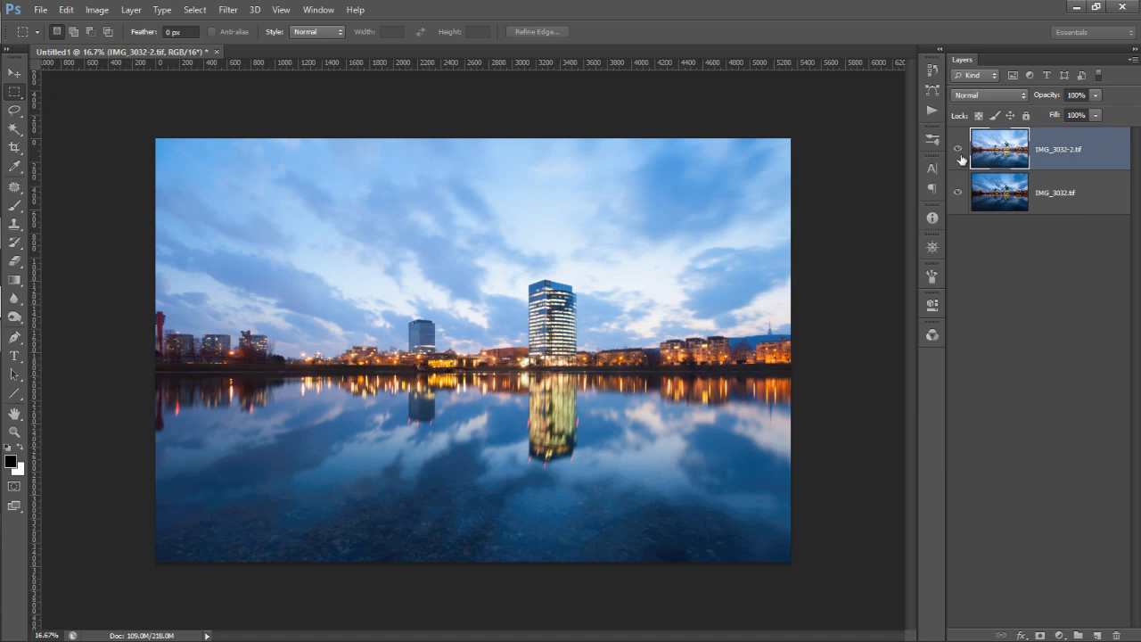
Step: Compare the two exposures by toggling the visibility of the IMG_3032-2.tif layer, leaving that layer hidden
{"action": "left_click", "coordinate": [959, 149]}
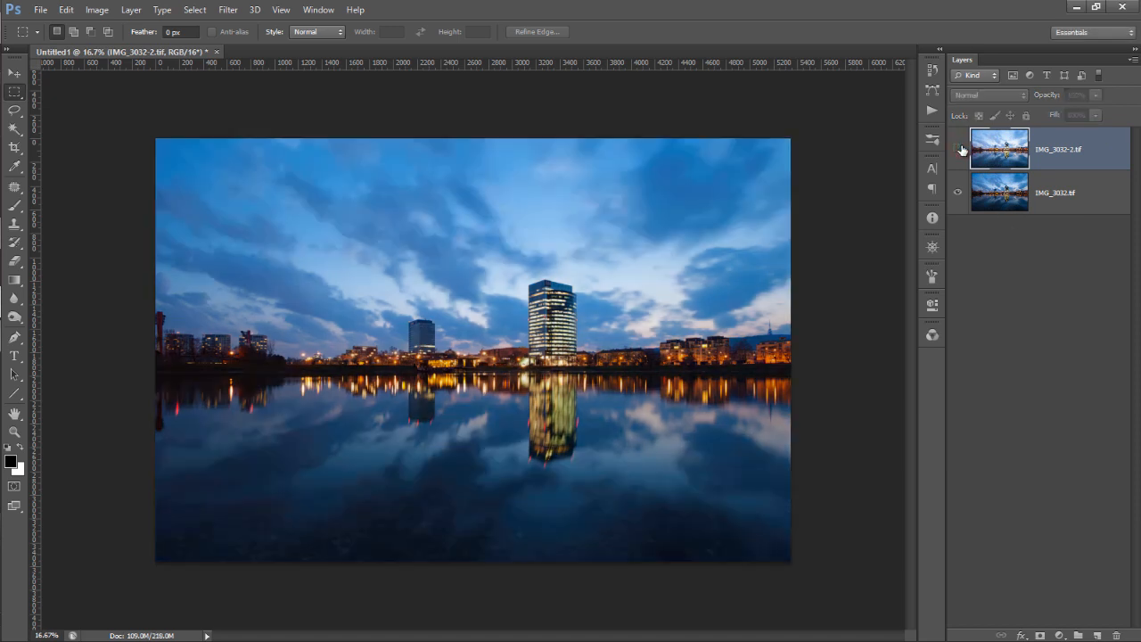
{"action": "left_click", "coordinate": [959, 148]}
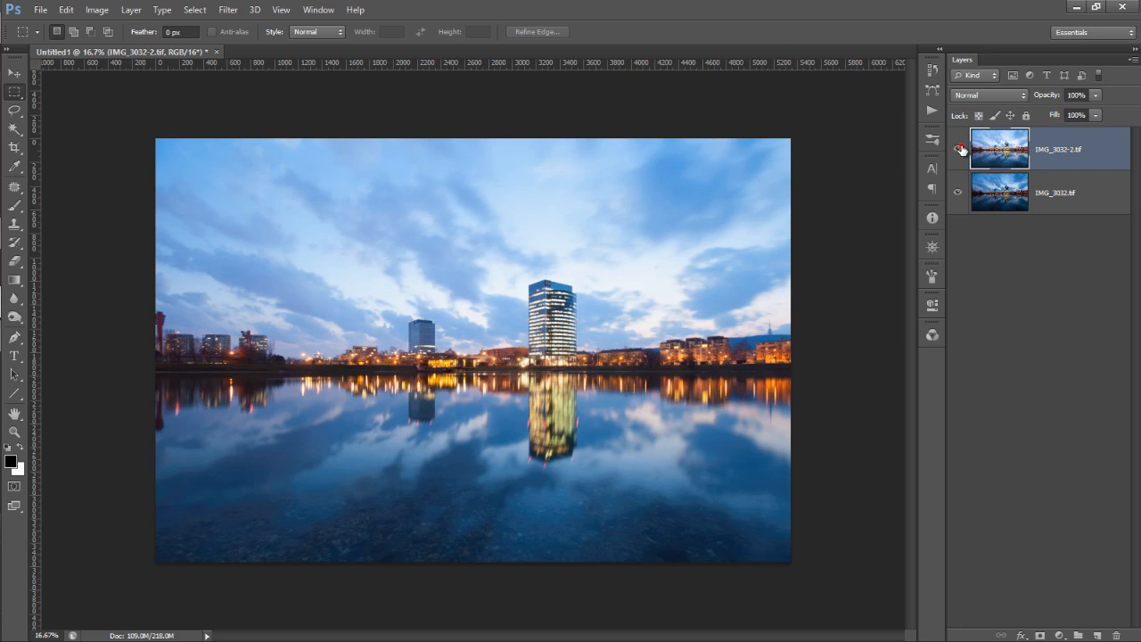
{"action": "left_click", "coordinate": [960, 149]}
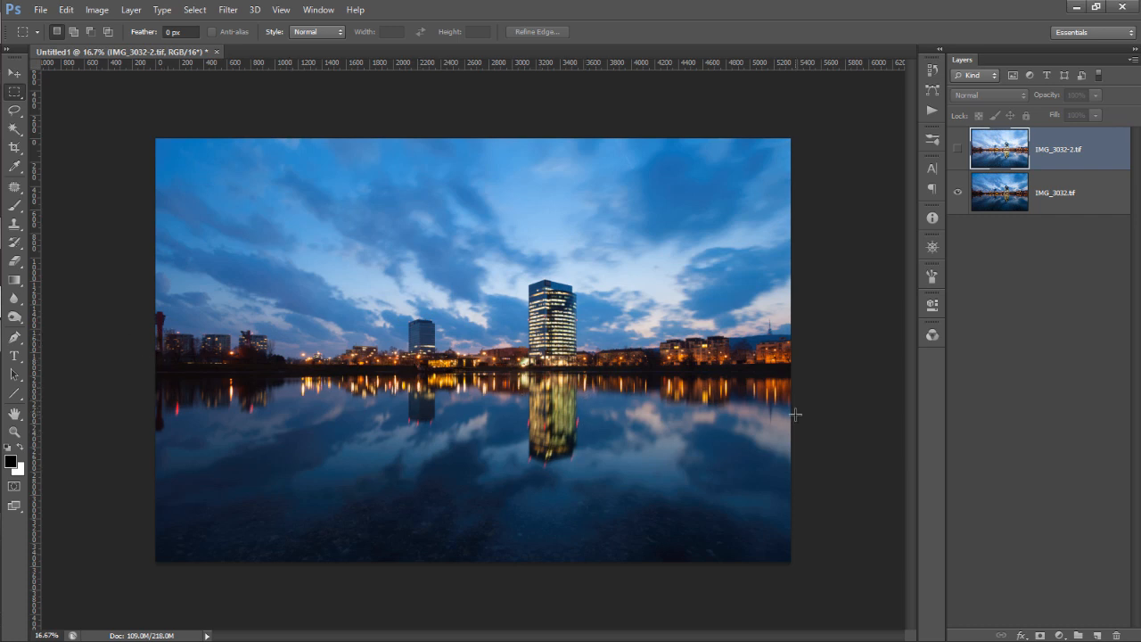
{"action": "left_click", "coordinate": [958, 149]}
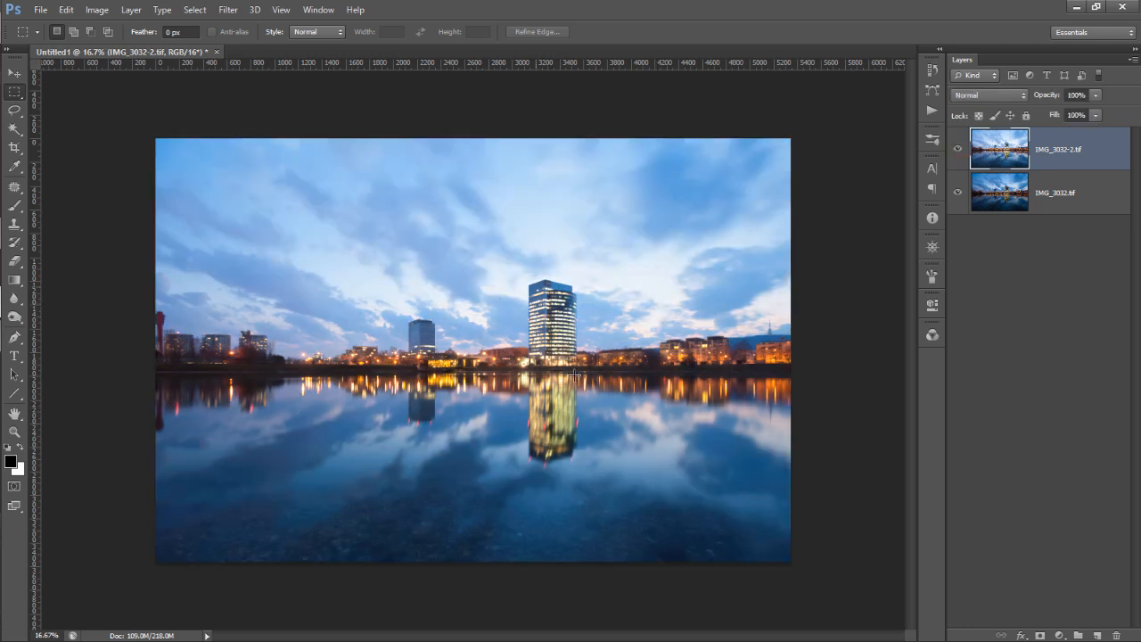
{"action": "left_click", "coordinate": [957, 149]}
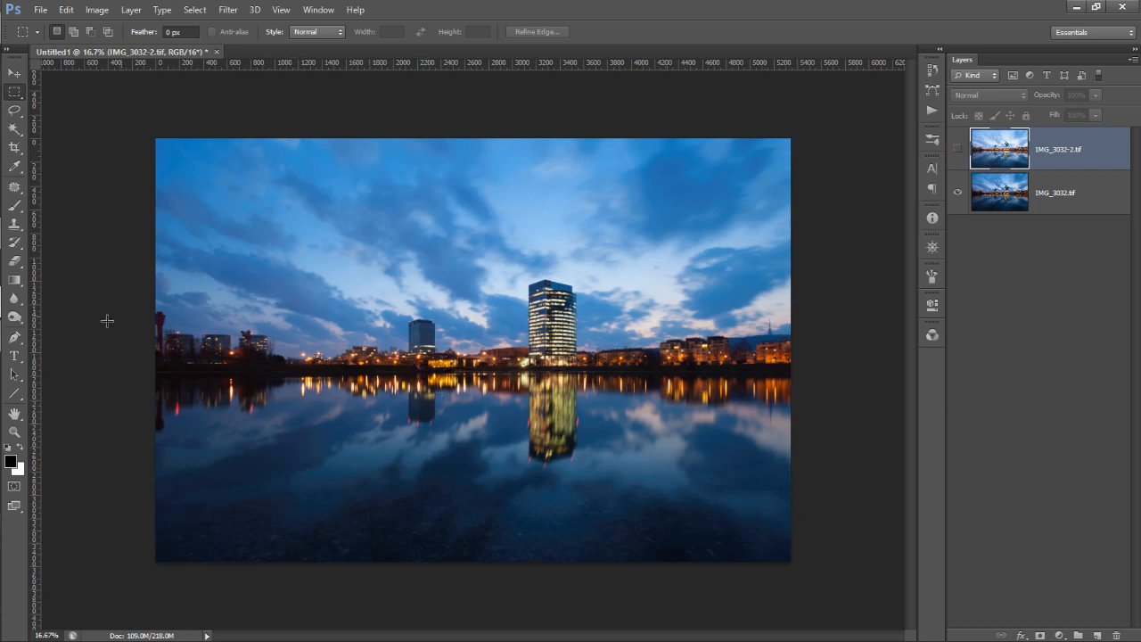
{"action": "left_click", "coordinate": [958, 148]}
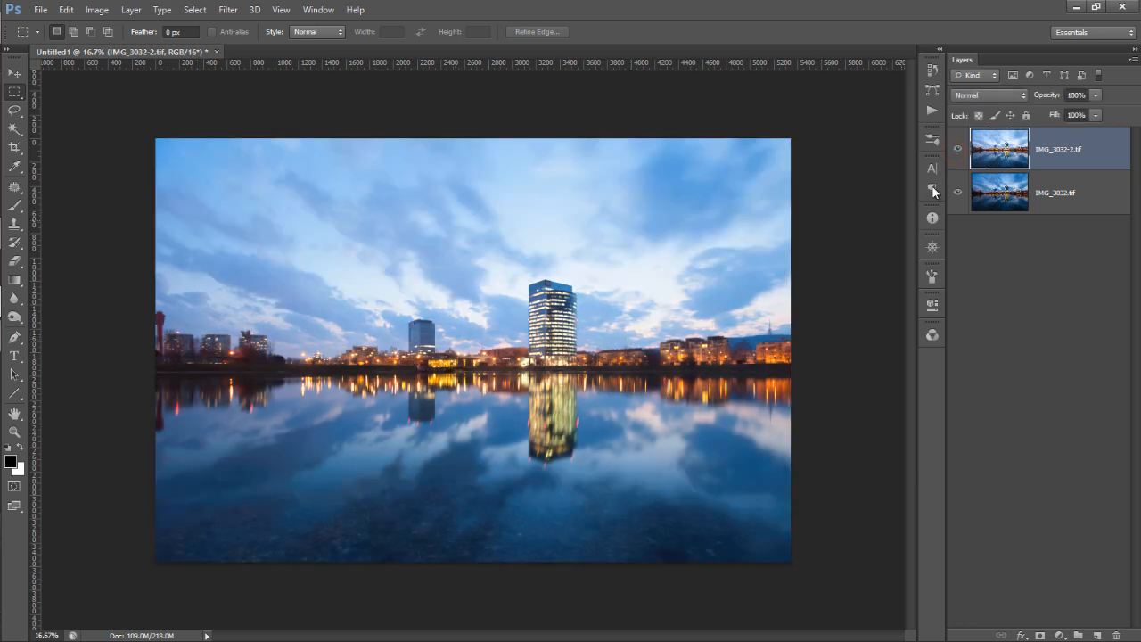
{"action": "left_click", "coordinate": [960, 153]}
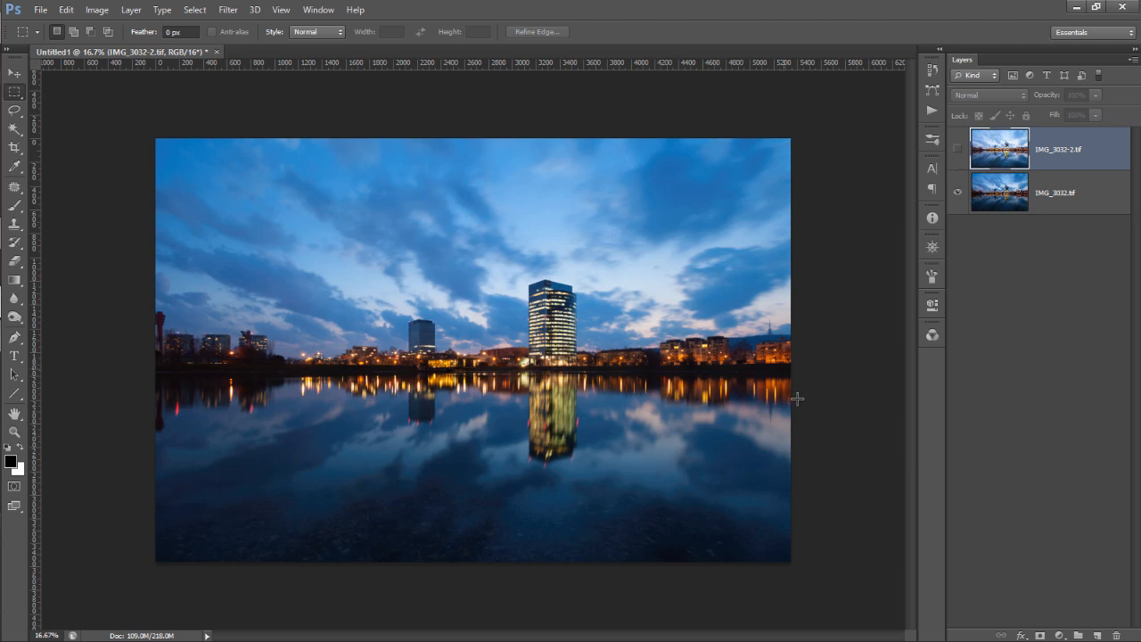
Step: Dock the Channels panel beside the Layers panel and enlarge its display with Large thumbnails and a slightly wider column
{"action": "left_click", "coordinate": [932, 335]}
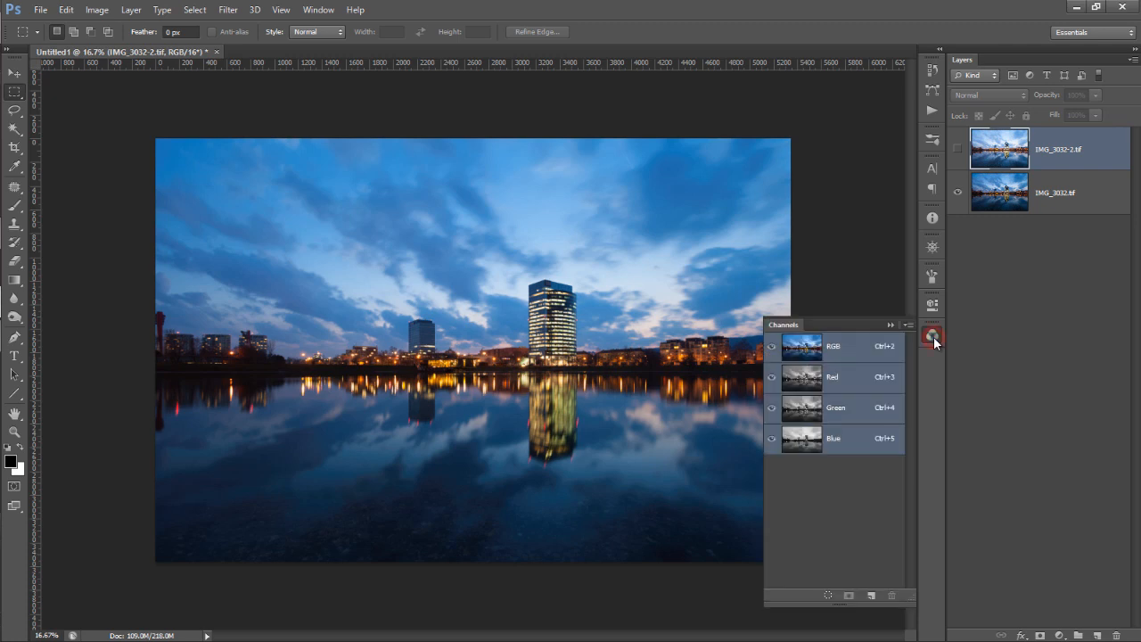
{"action": "left_click_drag", "start_coordinate": [798, 327], "coordinate": [914, 140]}
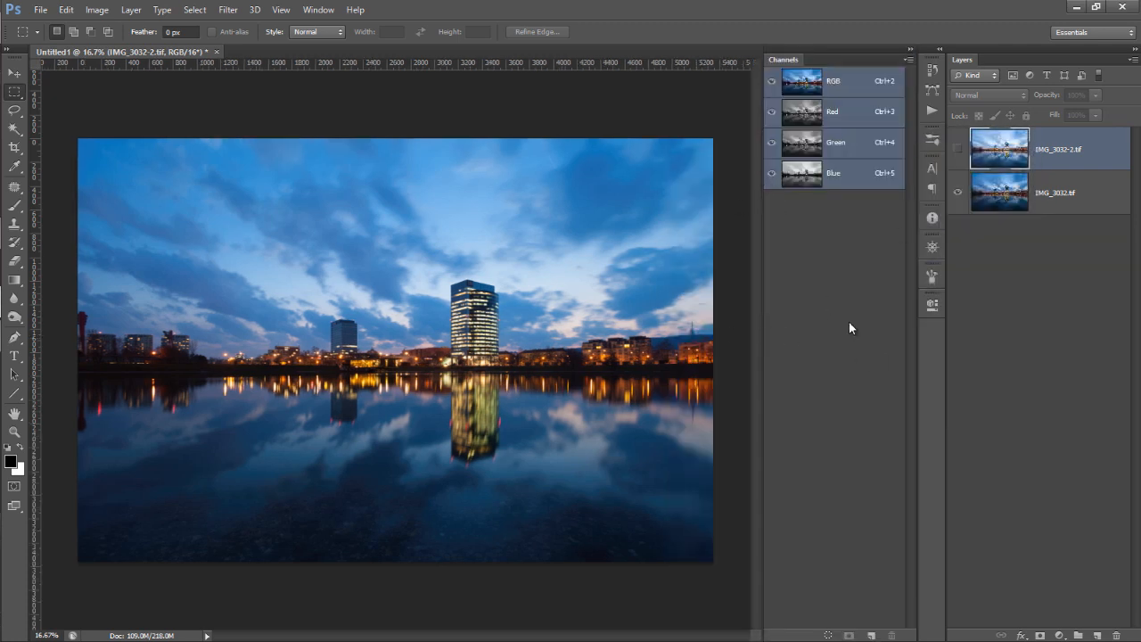
{"action": "right_click", "coordinate": [805, 310]}
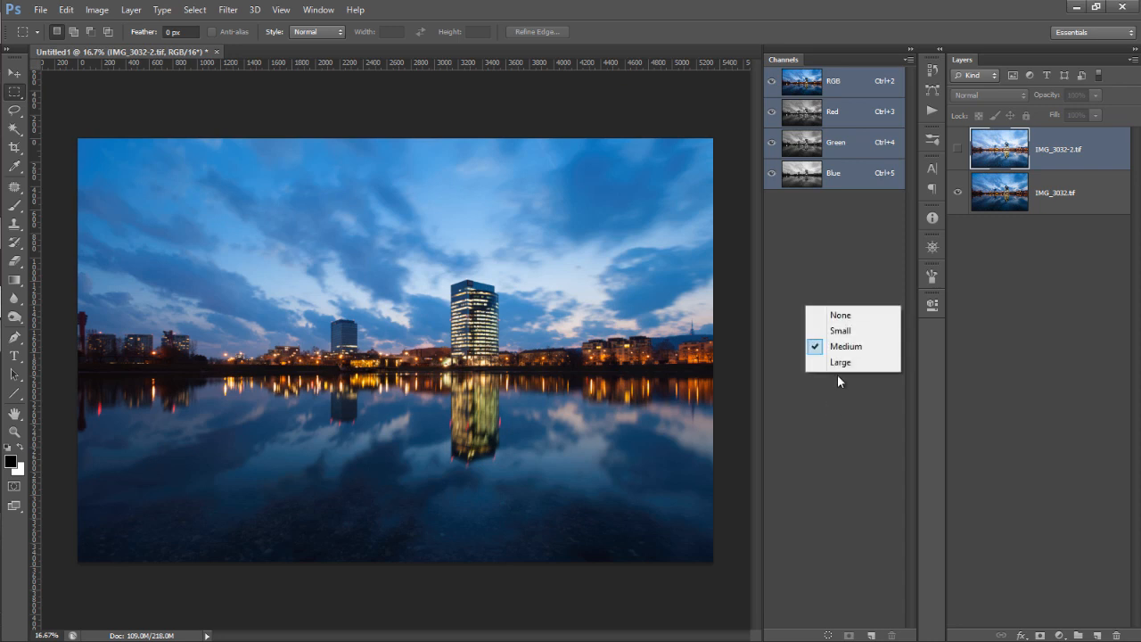
{"action": "left_click", "coordinate": [842, 365]}
{"action": "right_click", "coordinate": [831, 325]}
{"action": "left_click", "coordinate": [861, 378]}
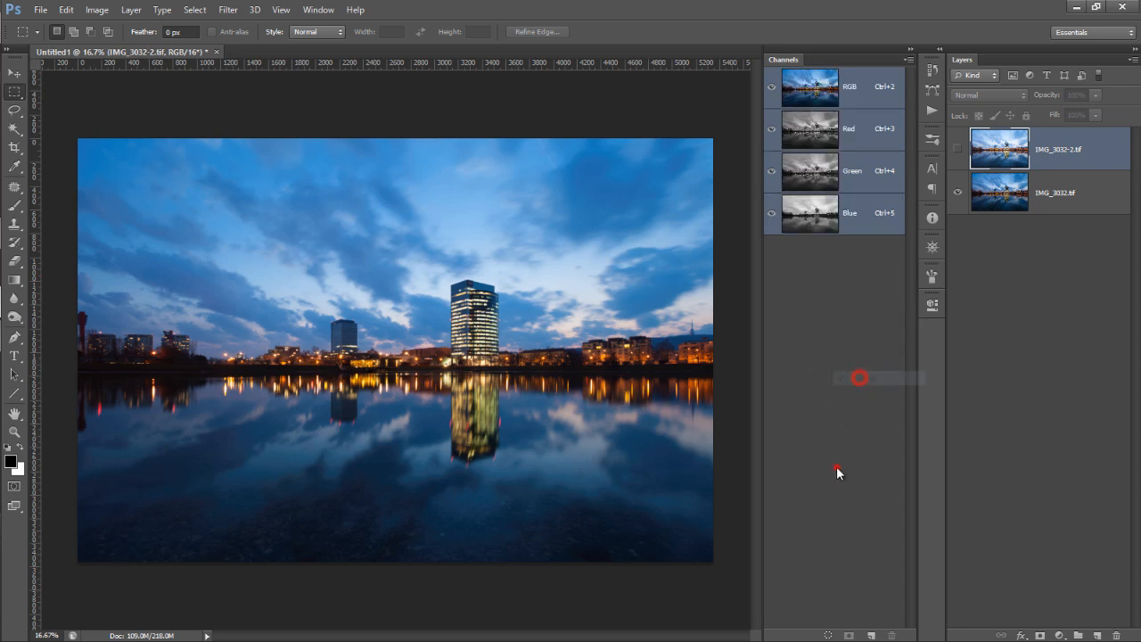
{"action": "left_click", "coordinate": [837, 466]}
{"action": "mouse_move", "coordinate": [759, 316]}
{"action": "left_mouse_down"}
{"action": "mouse_move", "coordinate": [734, 315]}
{"action": "mouse_move", "coordinate": [743, 314]}
{"action": "left_mouse_up"}
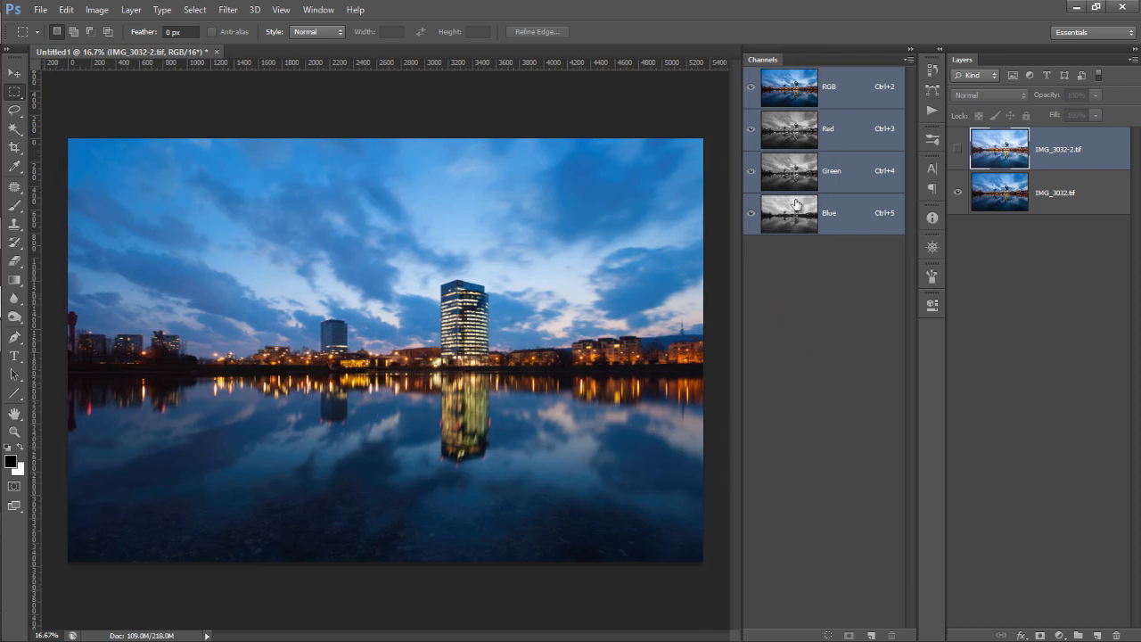
Step: Save the luminosity selection of the RGB composite as a new alpha channel, display that channel and deselect
{"action": "left_click", "coordinate": [785, 93], "text": "ctrl"}
{"action": "left_click", "coordinate": [849, 636]}
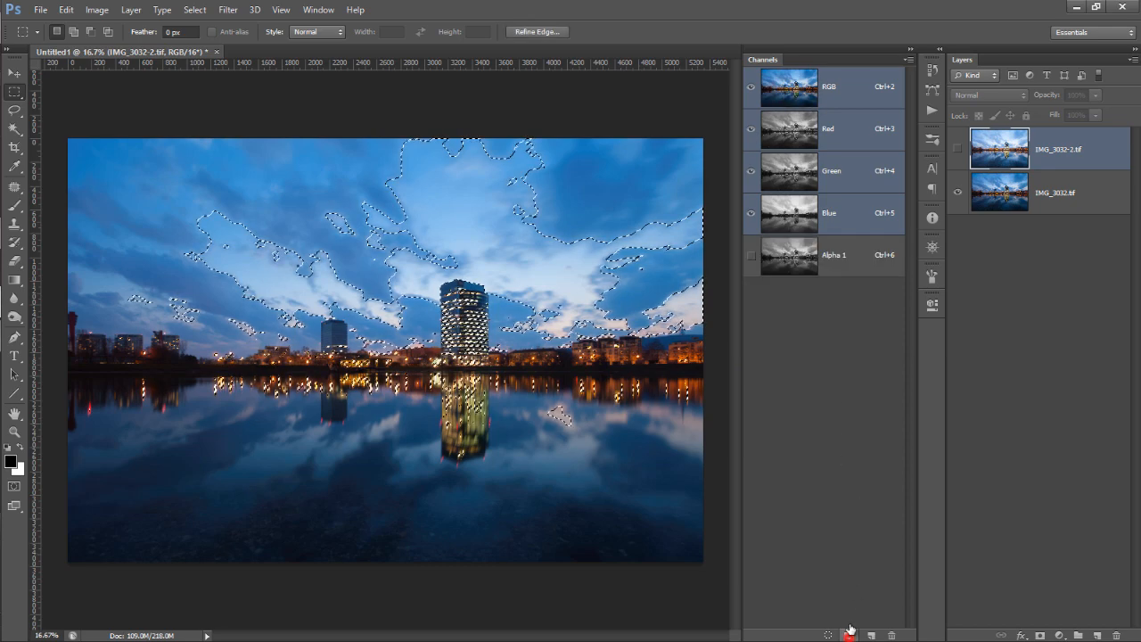
{"action": "left_click", "coordinate": [788, 256]}
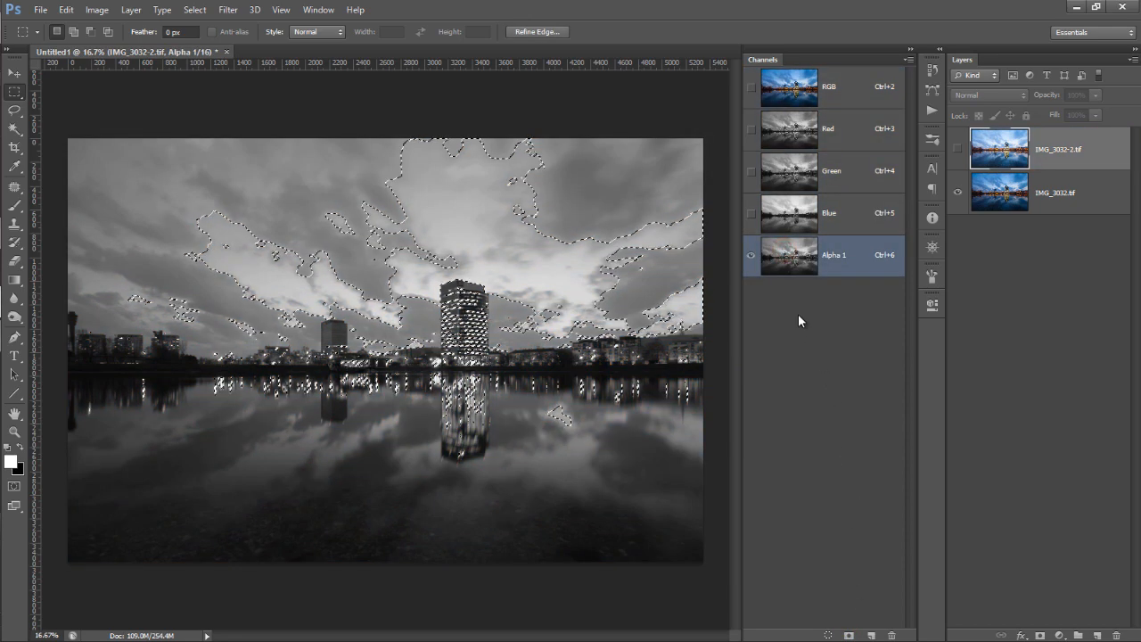
{"action": "key", "text": "ctrl+d"}
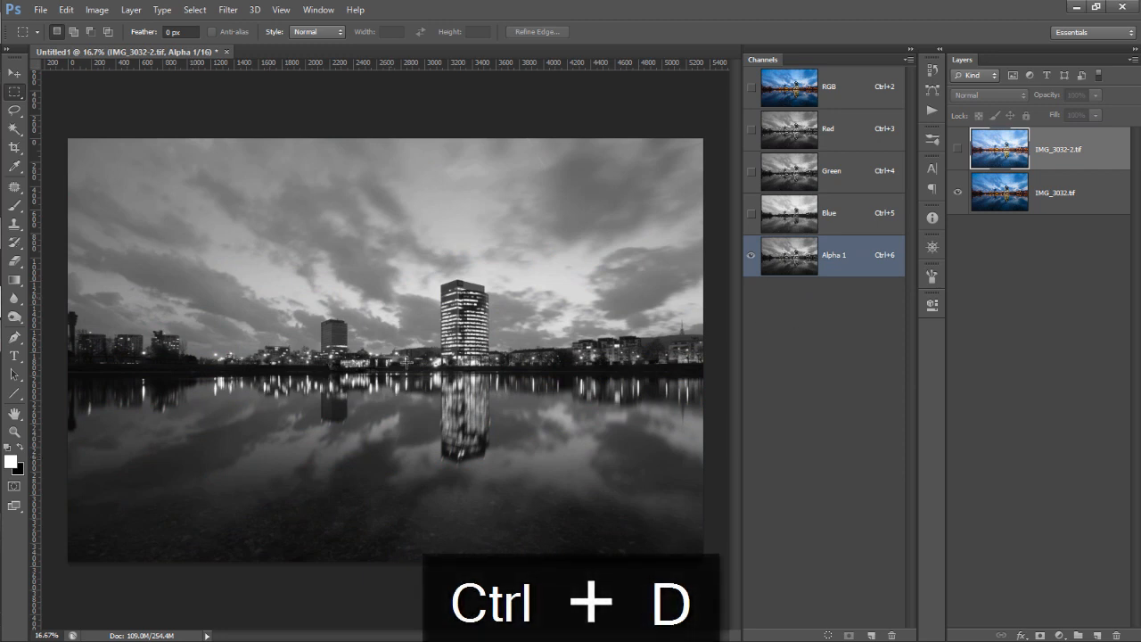
Step: Invert the new alpha channel and rename it "Darks 1"
{"action": "left_click", "coordinate": [770, 255]}
{"action": "key", "text": "ctrl+i"}
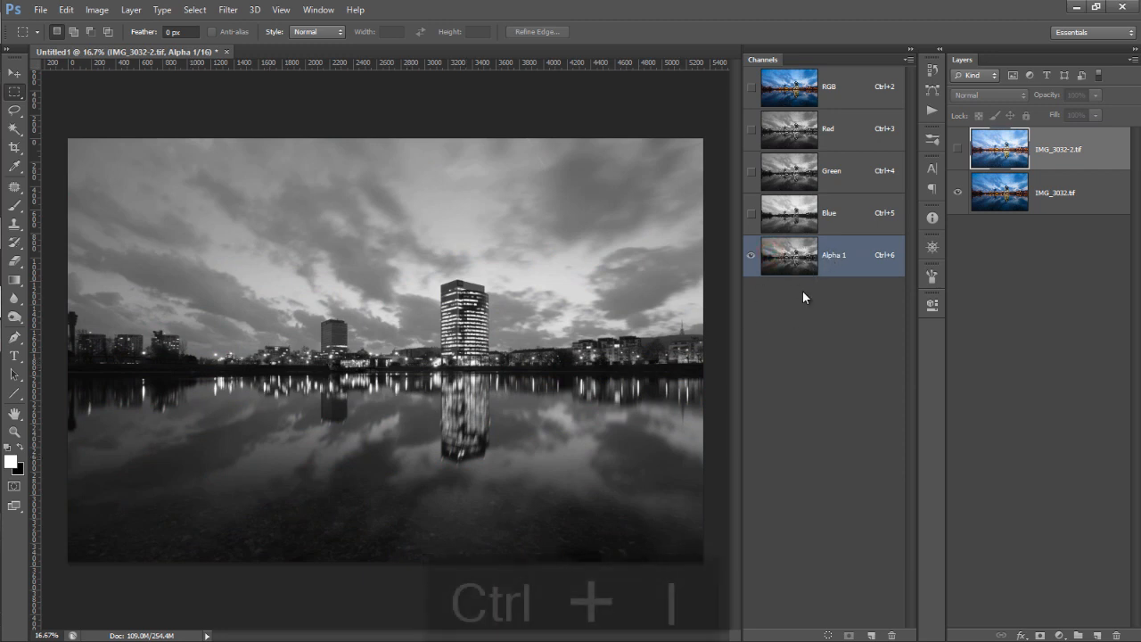
{"action": "double_click", "coordinate": [838, 255]}
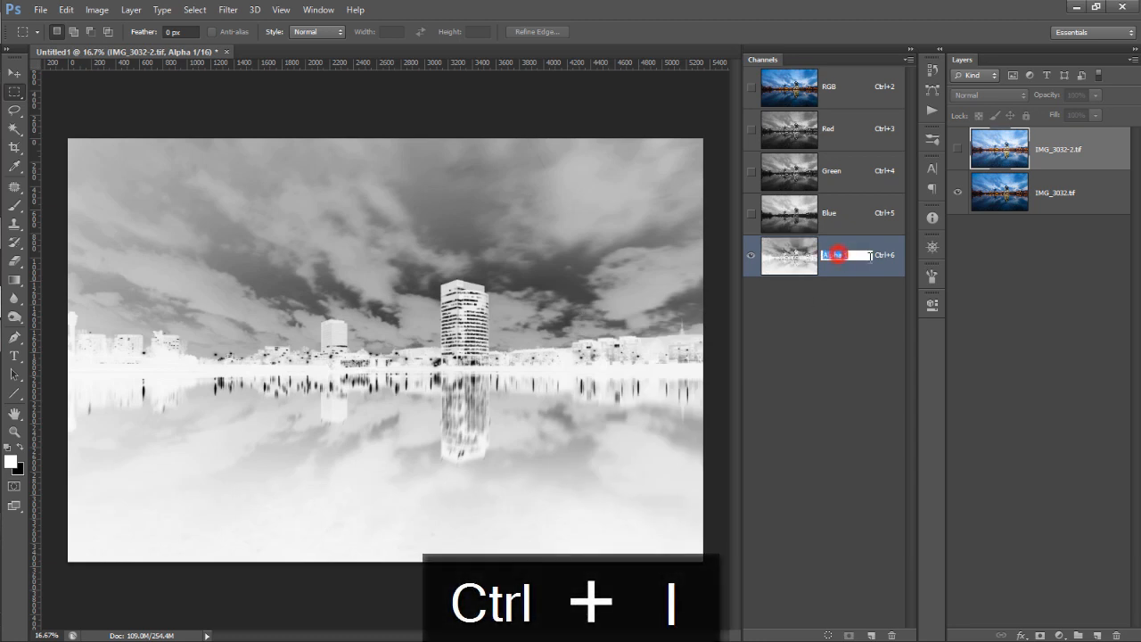
{"action": "type", "text": "Darks"}
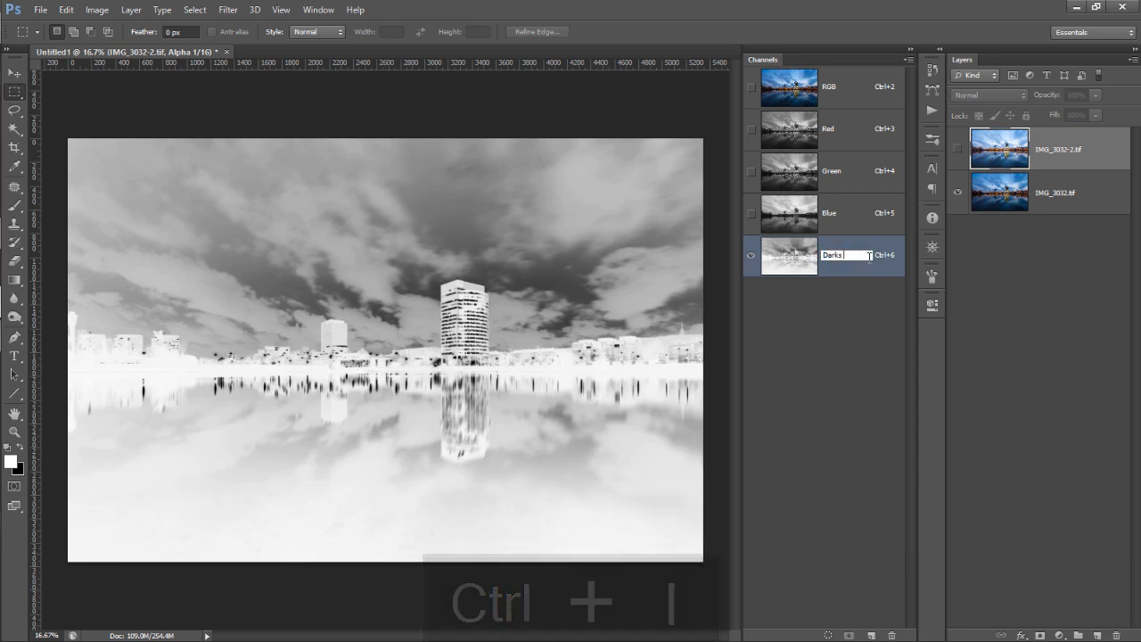
{"action": "type", "text": " 1"}
{"action": "key", "text": "Return"}
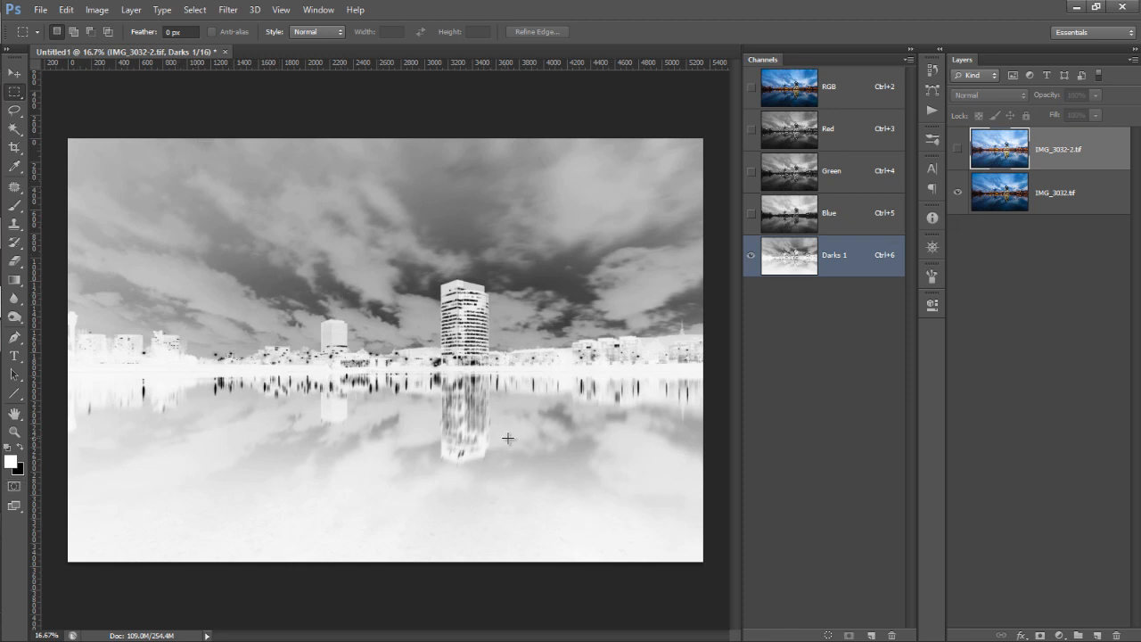
Step: Load Darks 1 as a selection, intersect it with itself and save the result as a new channel
{"action": "left_click", "coordinate": [793, 261], "text": "ctrl"}
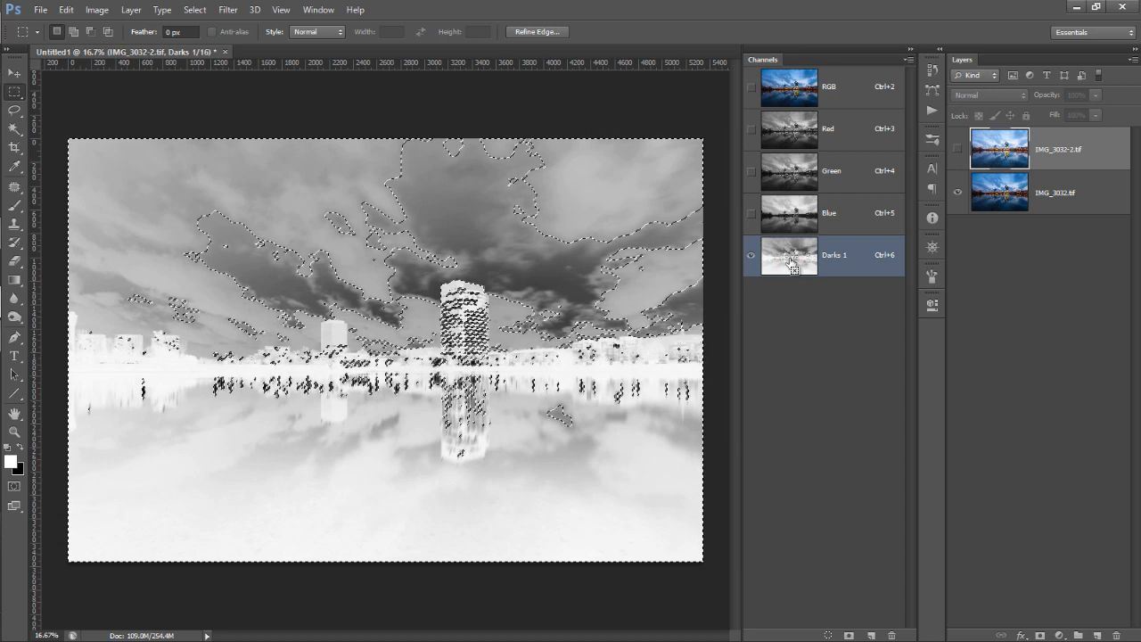
{"action": "left_click", "coordinate": [792, 266], "text": "ctrl+alt+shift"}
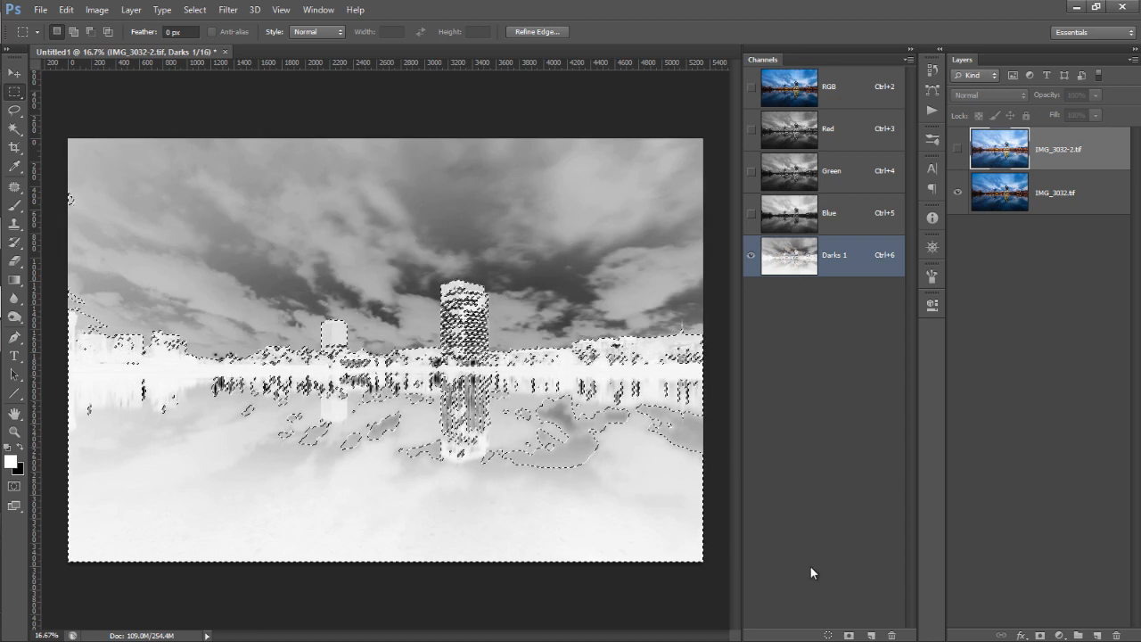
{"action": "left_click", "coordinate": [848, 633]}
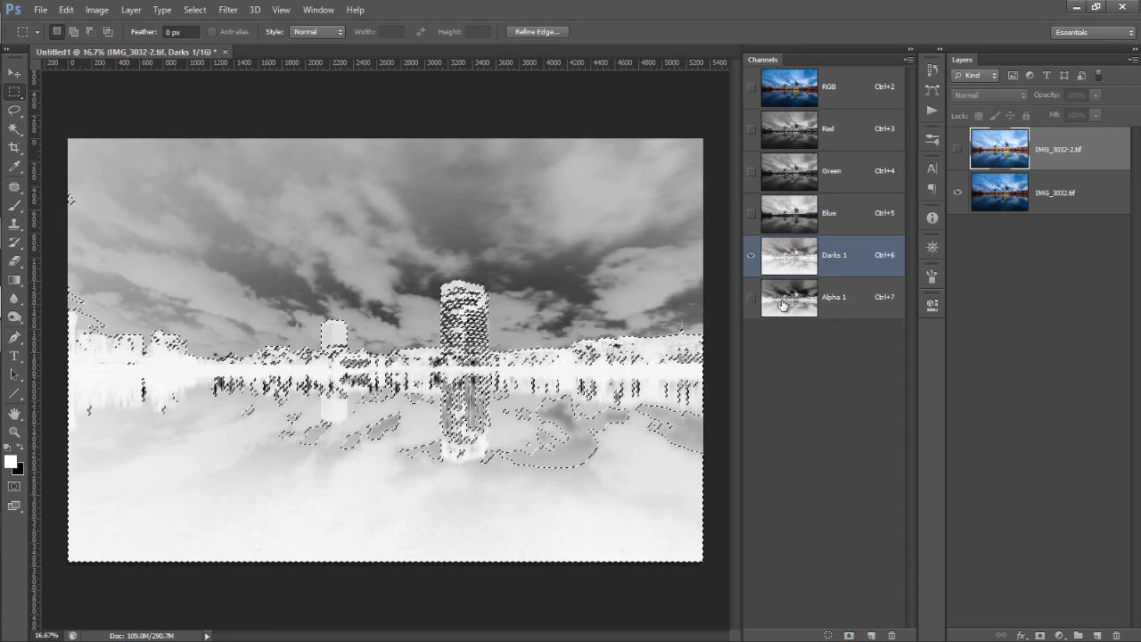
Step: Rename the newly saved alpha channel "Darks 2" and clear the selection
{"action": "left_click", "coordinate": [789, 303]}
{"action": "double_click", "coordinate": [829, 298]}
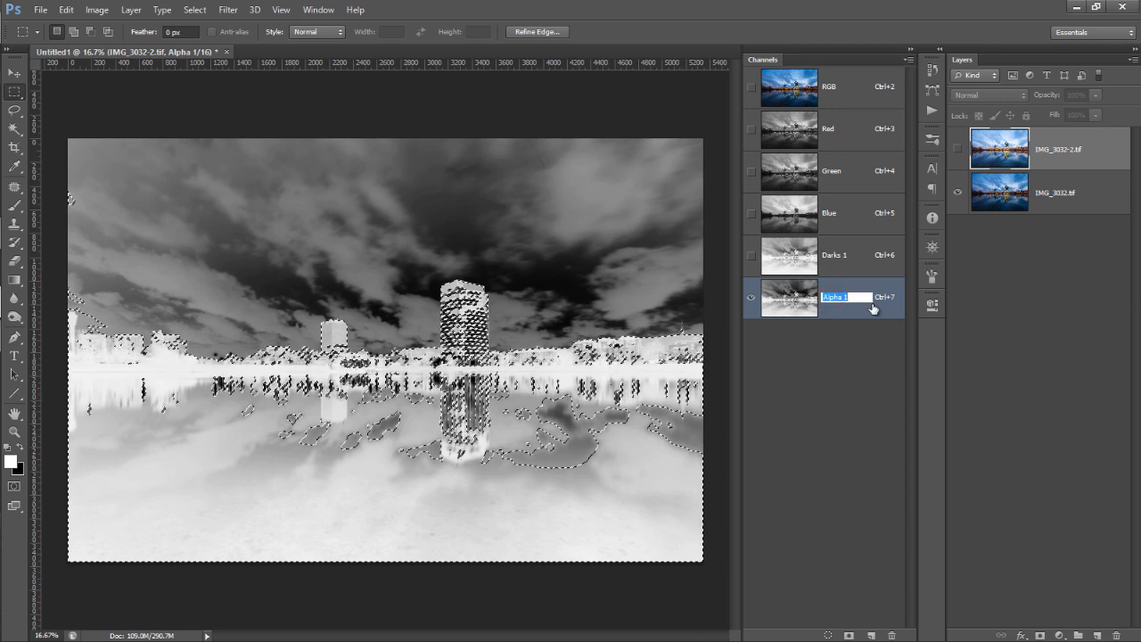
{"action": "type", "text": "Darks 2"}
{"action": "key", "text": "Return"}
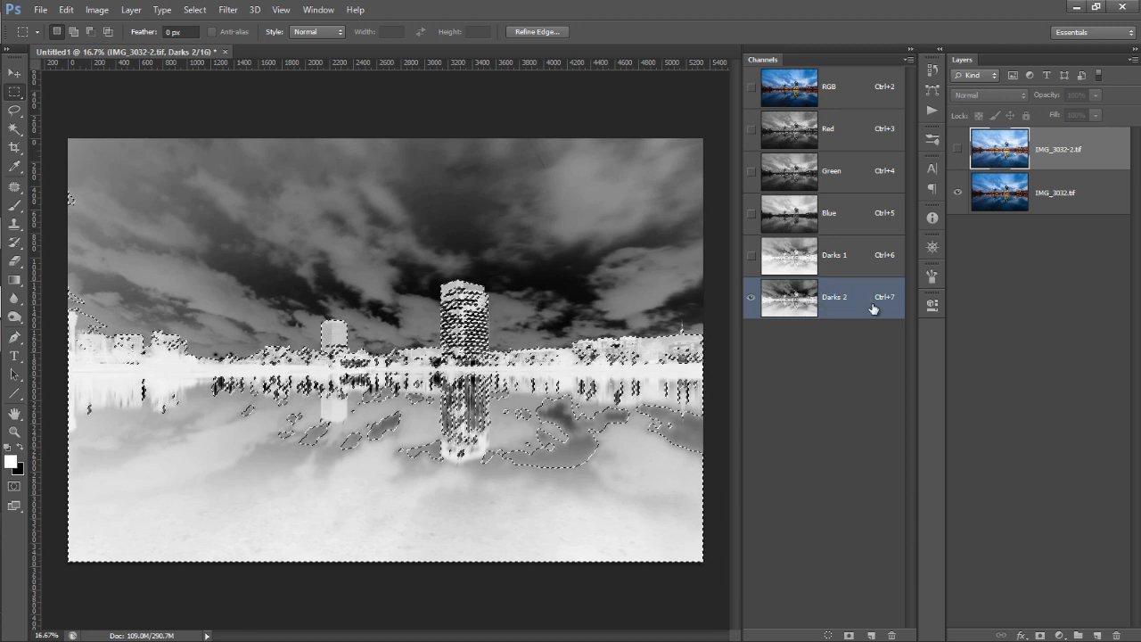
{"action": "key", "text": "ctrl+d"}
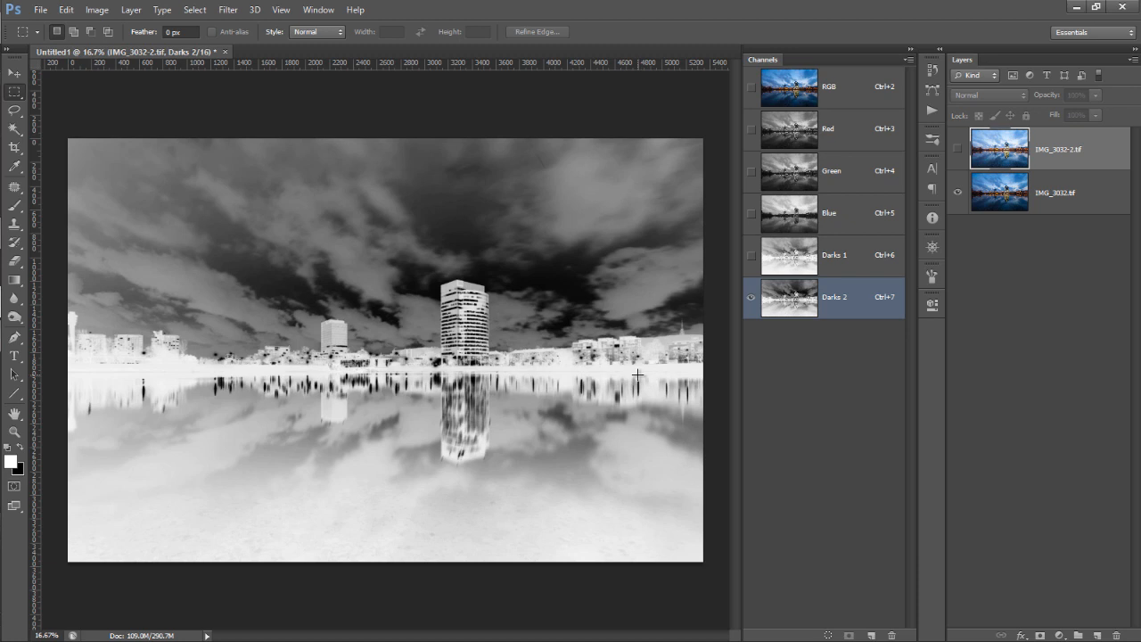
Step: Compare the RGB composite with the Darks 1 and Darks 2 channels by displaying each in turn
{"action": "left_click", "coordinate": [792, 89]}
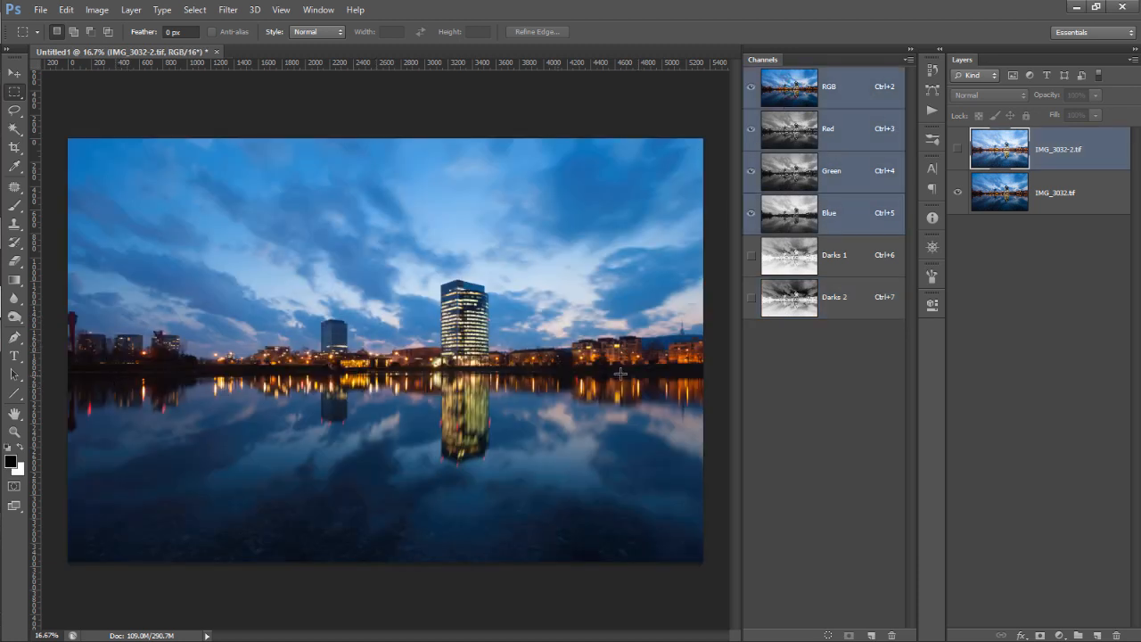
{"action": "left_click", "coordinate": [778, 300]}
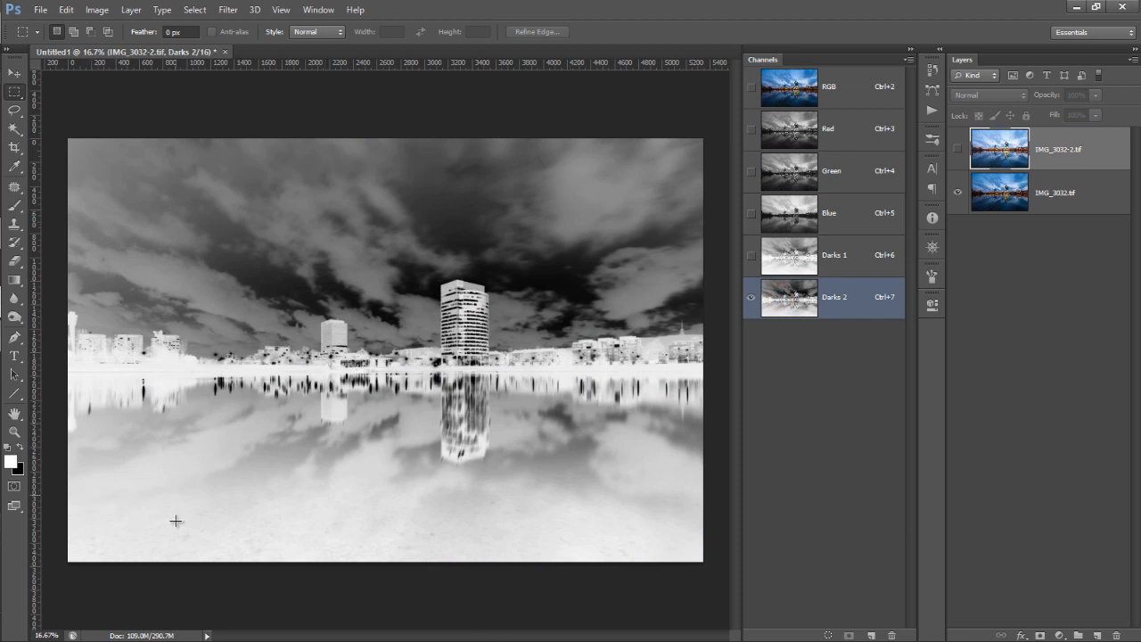
{"action": "left_click", "coordinate": [782, 260]}
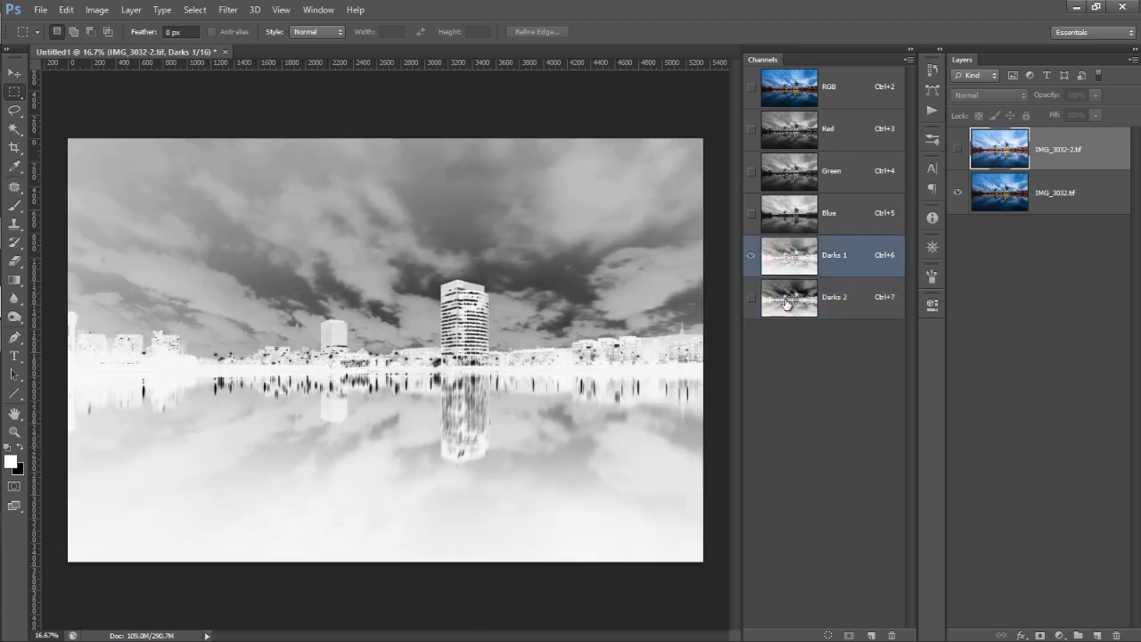
{"action": "left_click", "coordinate": [777, 312]}
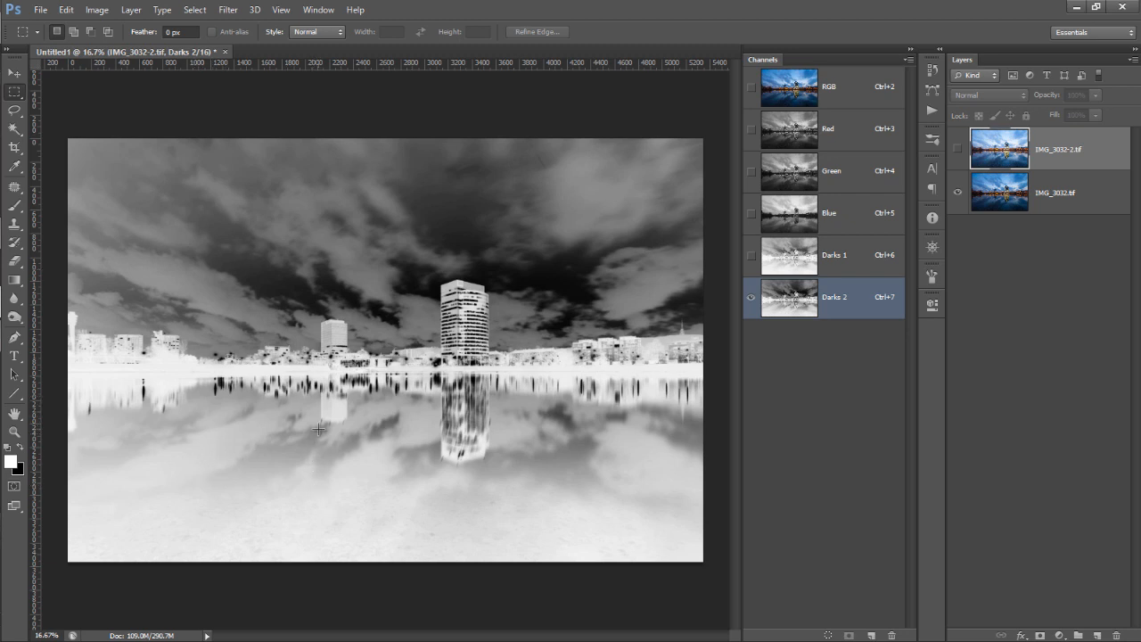
Step: Load Darks 1 as a selection, intersect it with itself four times and save the result as a new channel
{"action": "left_click", "coordinate": [789, 305], "text": "ctrl"}
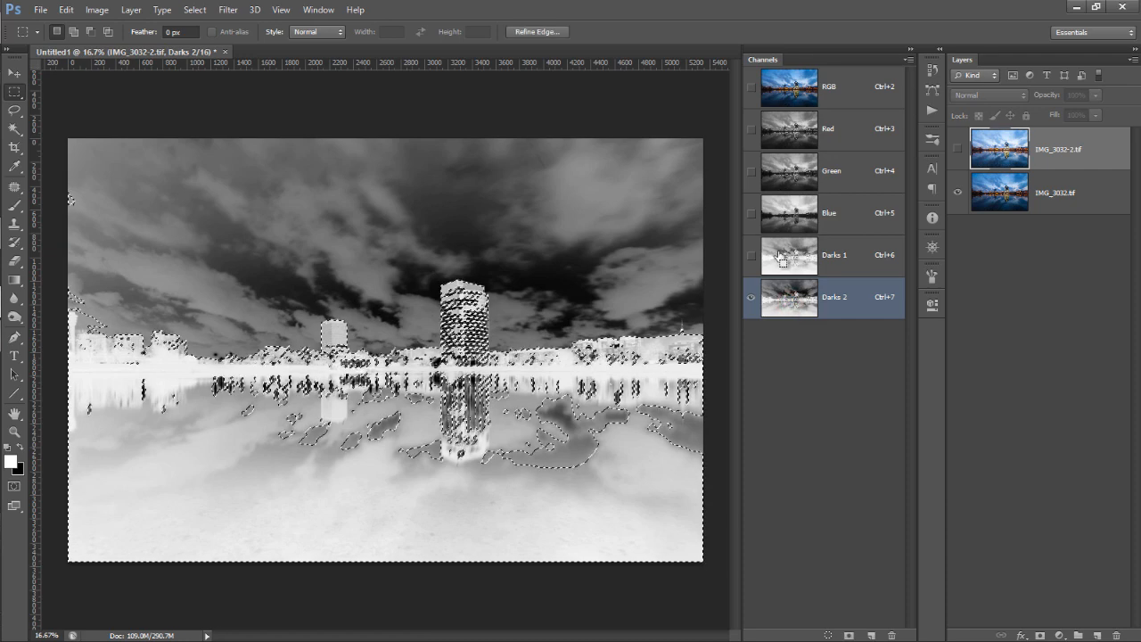
{"action": "left_click", "coordinate": [785, 259], "text": "ctrl+alt+shift"}
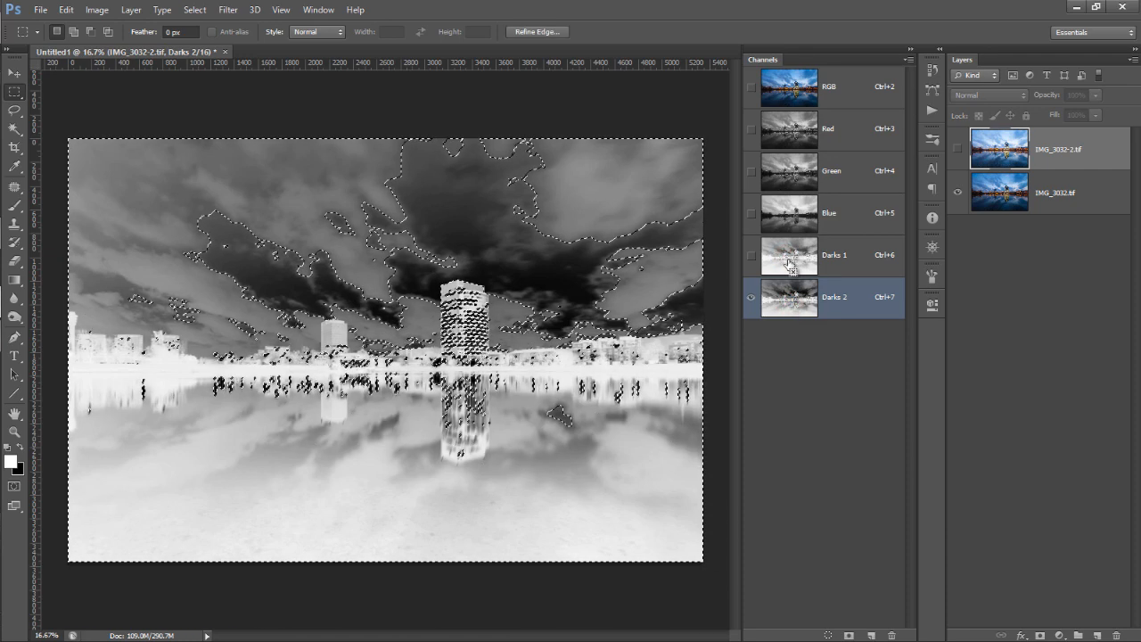
{"action": "left_click", "coordinate": [789, 263], "text": "ctrl+alt+shift"}
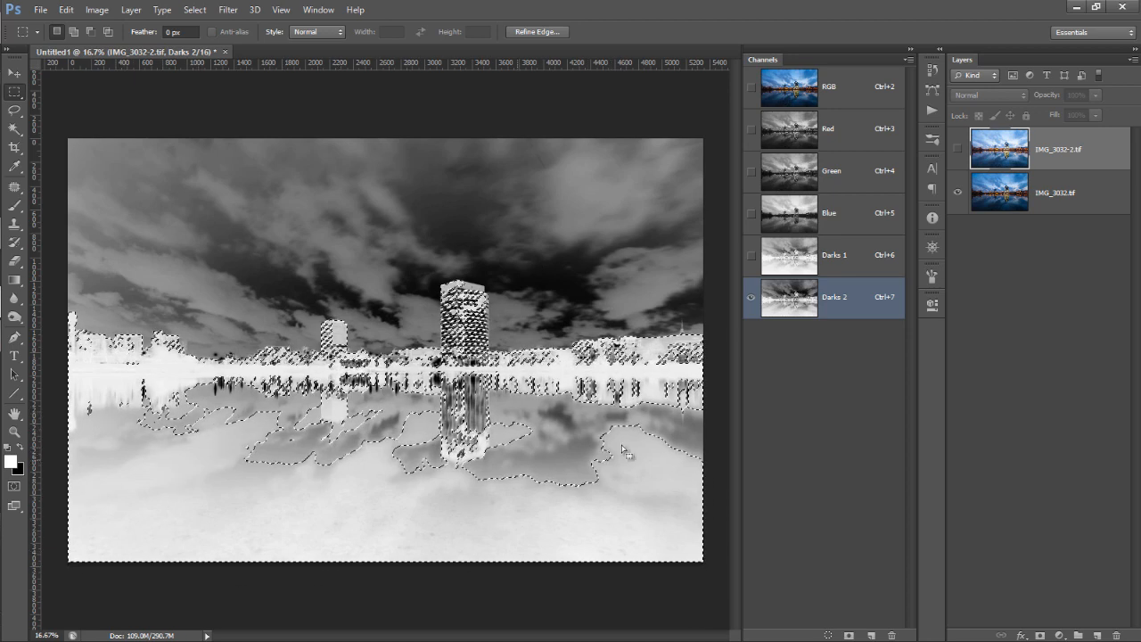
{"action": "left_click", "coordinate": [792, 262], "text": "ctrl+alt+shift"}
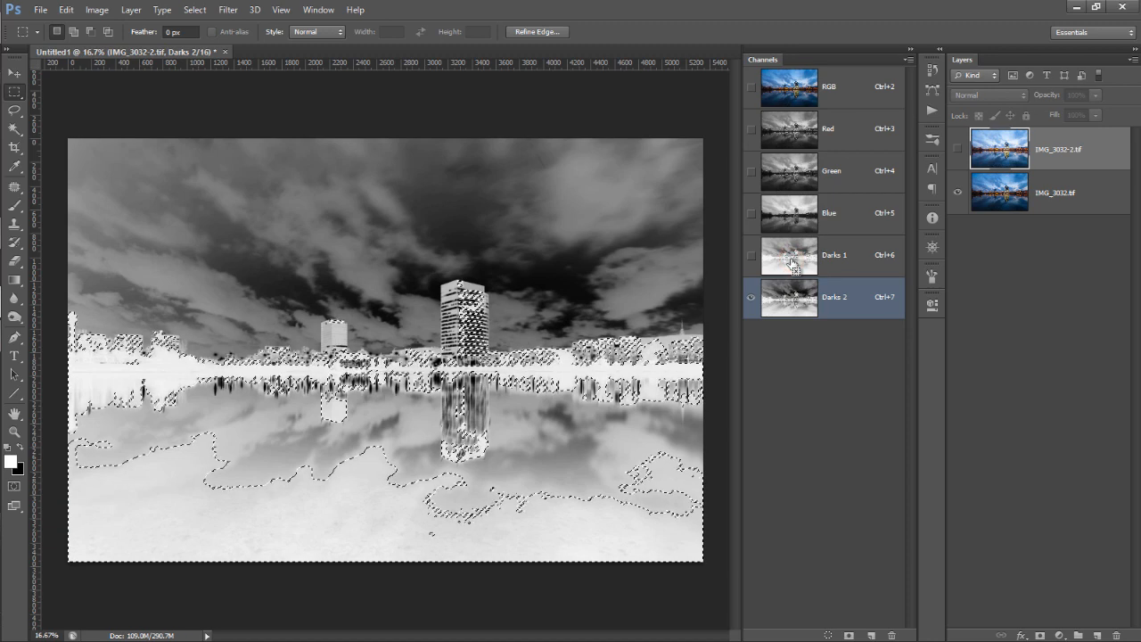
{"action": "left_click", "coordinate": [848, 634]}
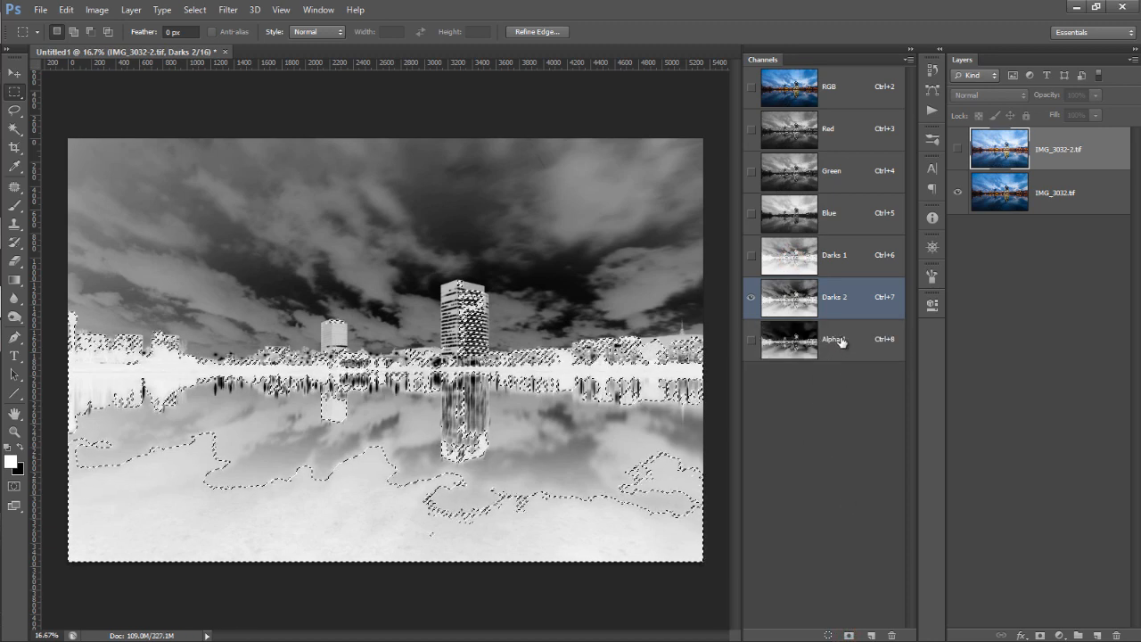
Step: Rename the newly saved alpha channel "Darks 5" and clear the selection
{"action": "double_click", "coordinate": [834, 339]}
{"action": "type", "text": "Darks 5"}
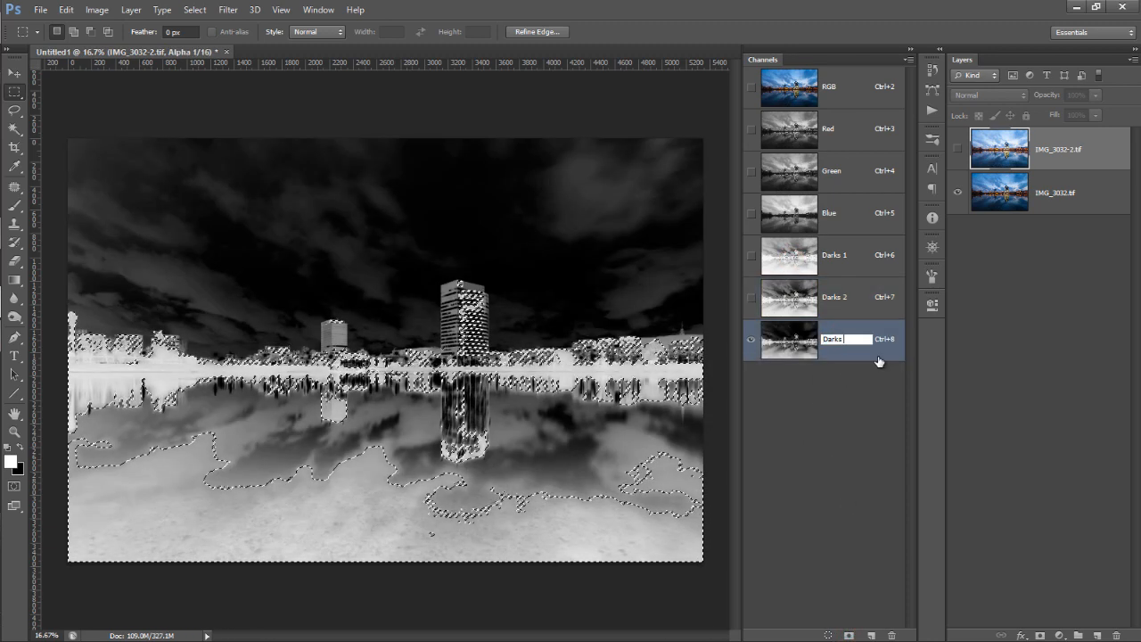
{"action": "key", "text": "Return"}
{"action": "left_click", "coordinate": [772, 345]}
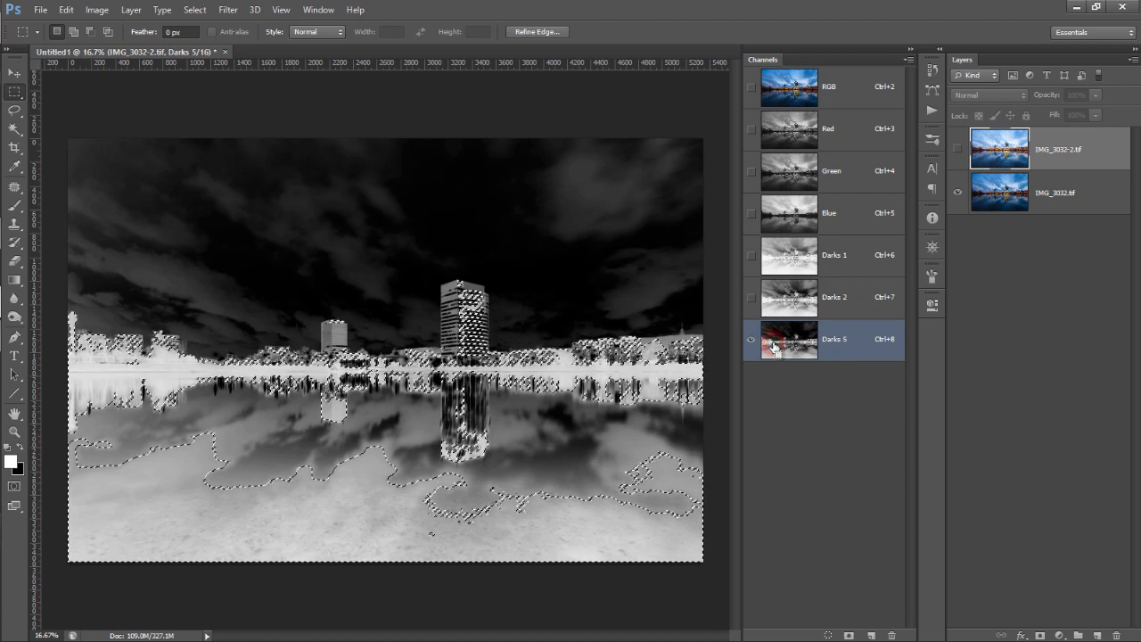
{"action": "key", "text": "ctrl+d"}
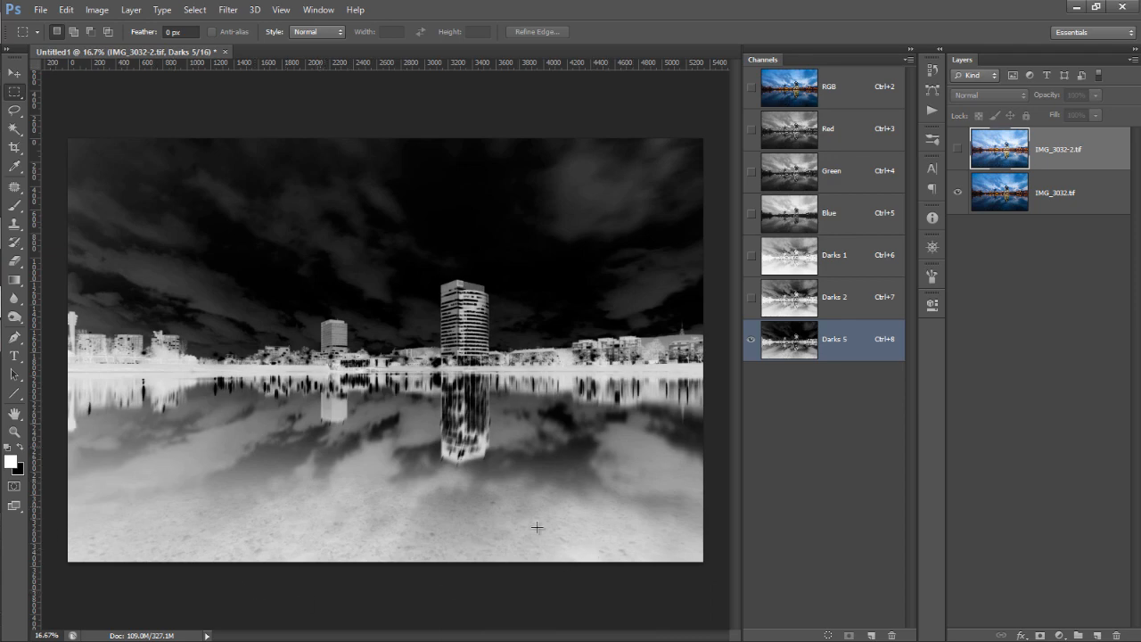
Step: Load Darks 1 again, intersect it with itself repeatedly to an eighth-level darks selection, and save that as a new channel
{"action": "left_click", "coordinate": [793, 264], "text": "ctrl"}
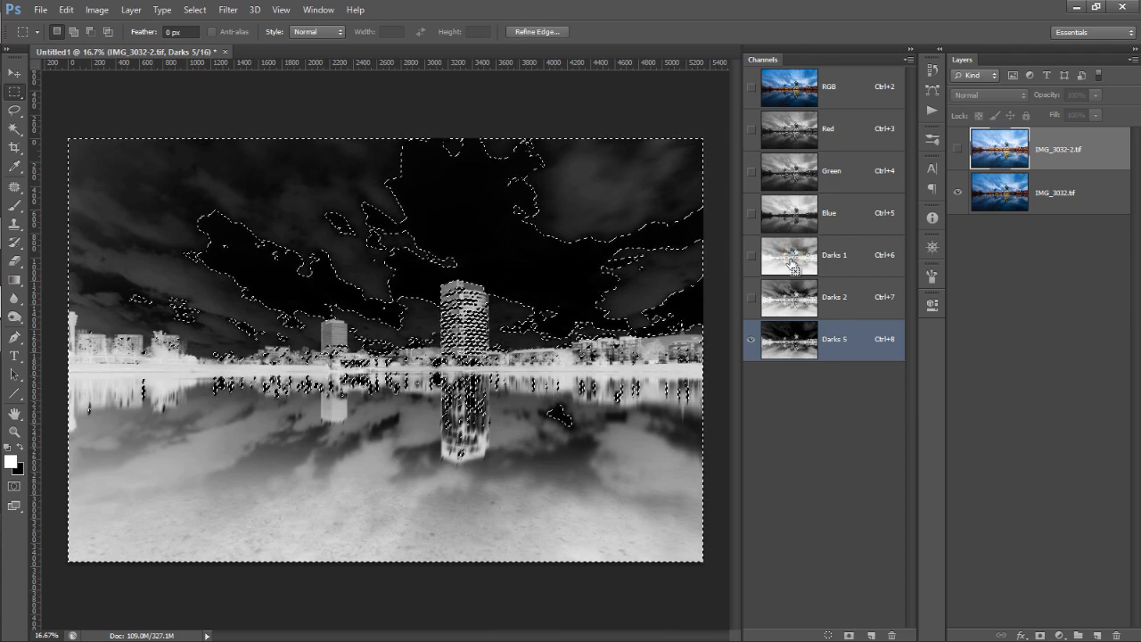
{"action": "left_click", "coordinate": [792, 264], "text": "ctrl+alt+shift"}
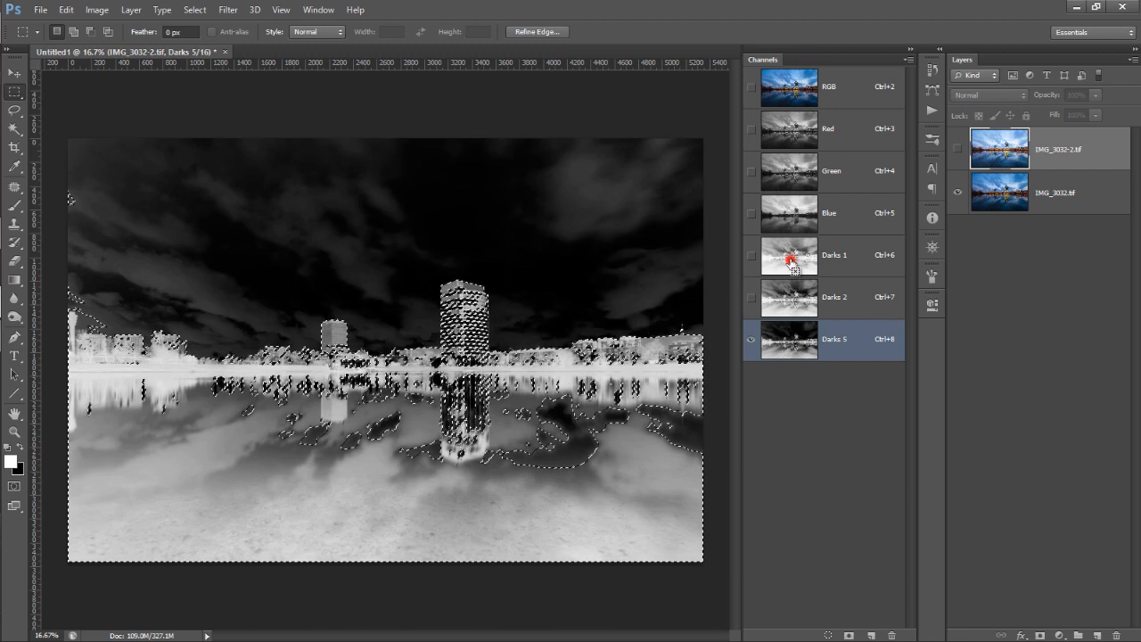
{"action": "left_click", "coordinate": [793, 264], "text": "ctrl+alt+shift"}
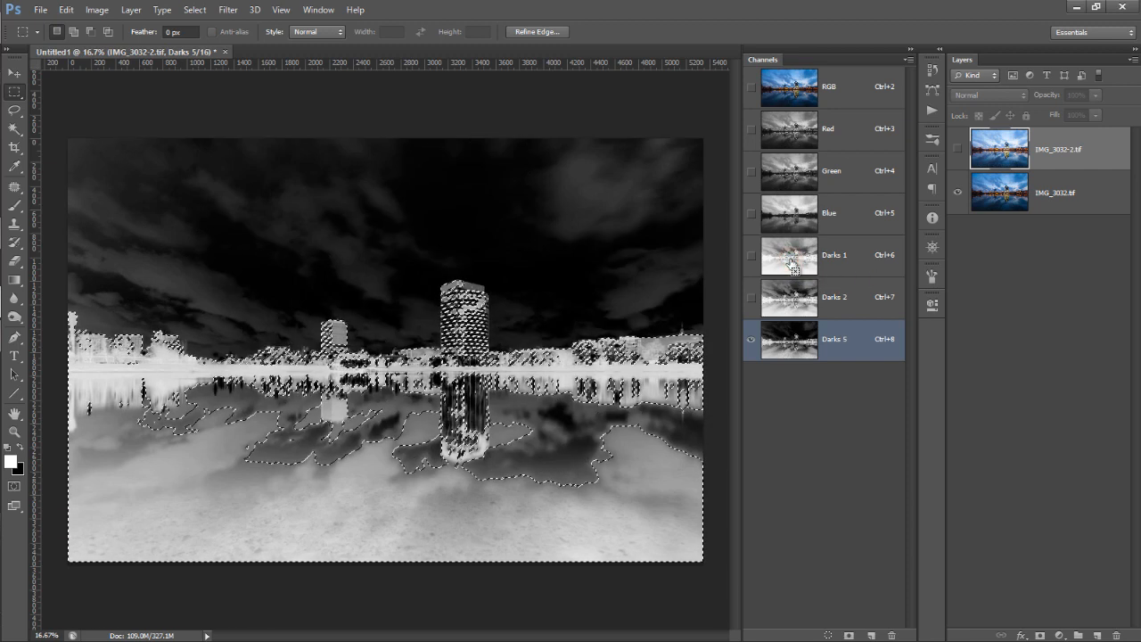
{"action": "left_click", "coordinate": [793, 264], "text": "ctrl+alt+shift"}
{"action": "left_click", "coordinate": [792, 264], "text": "ctrl+alt+shift"}
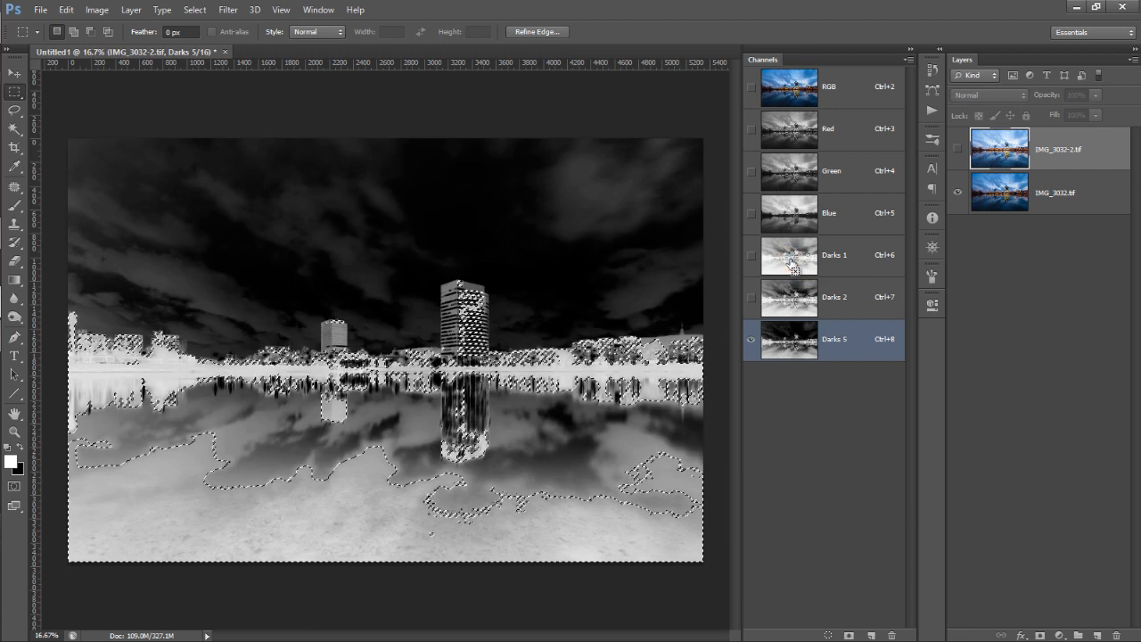
{"action": "left_click", "coordinate": [793, 264], "text": "ctrl+alt+shift"}
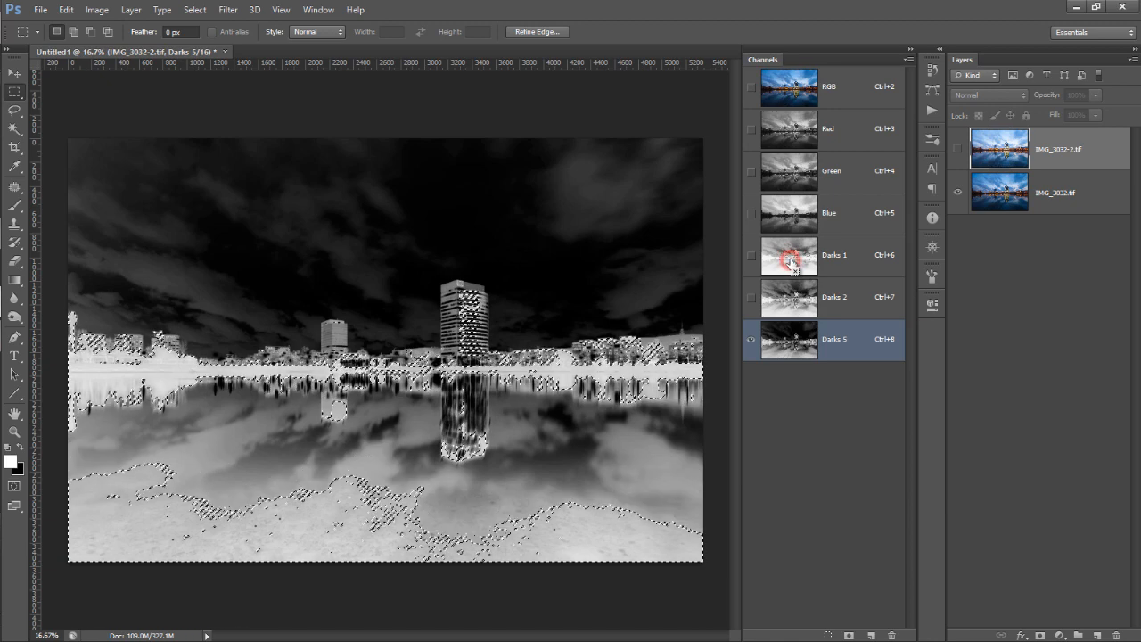
{"action": "double_click", "coordinate": [791, 262]}
{"action": "left_click", "coordinate": [751, 266]}
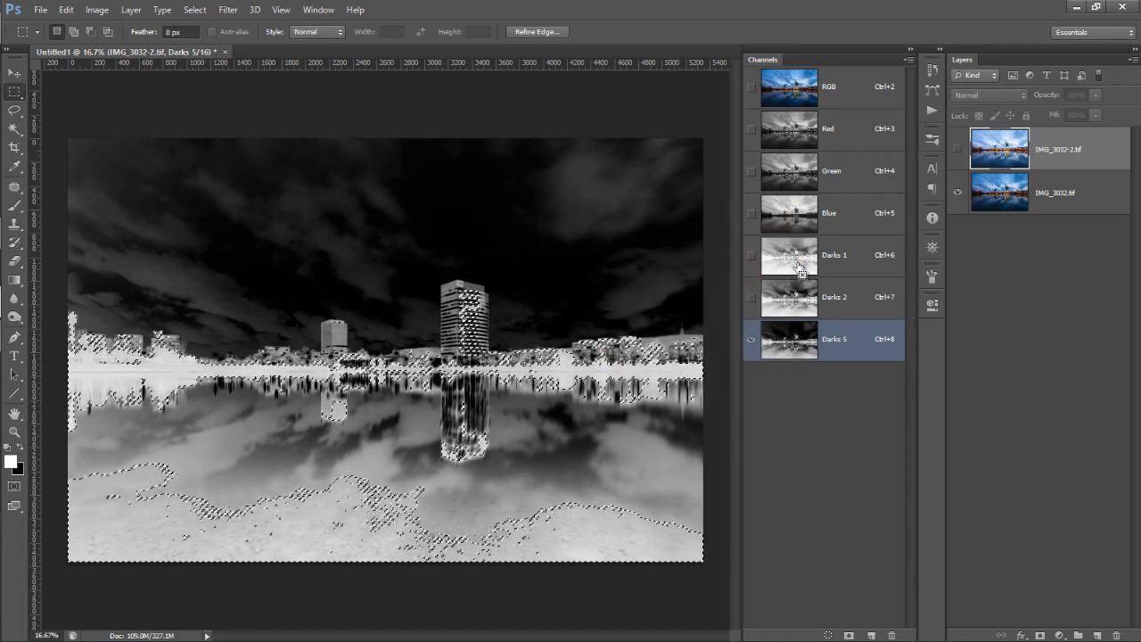
{"action": "left_click", "coordinate": [799, 264], "text": "ctrl+alt+shift"}
{"action": "left_click", "coordinate": [848, 635]}
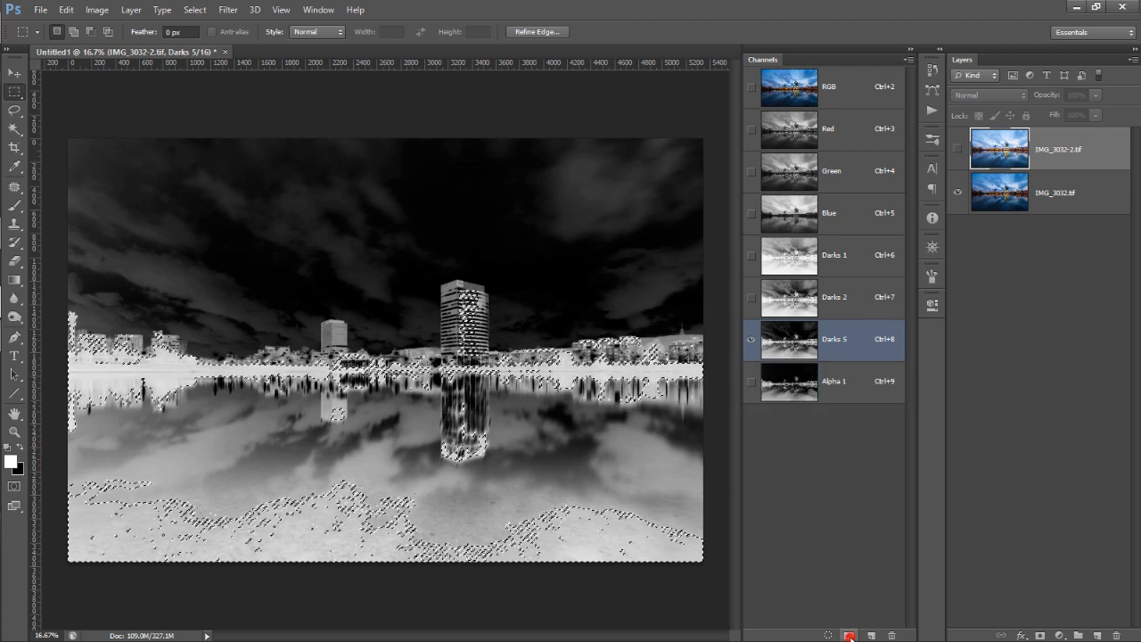
Step: Rename the newest alpha channel "Darks 8" and clear the selection
{"action": "double_click", "coordinate": [833, 382]}
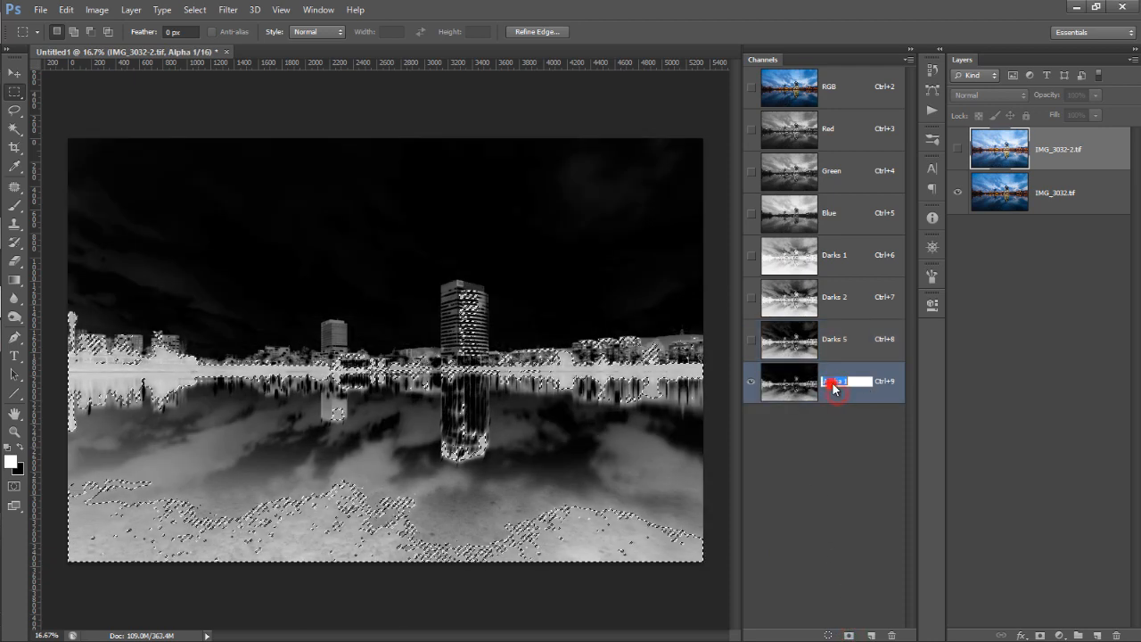
{"action": "type", "text": "Darks 8"}
{"action": "key", "text": "Return"}
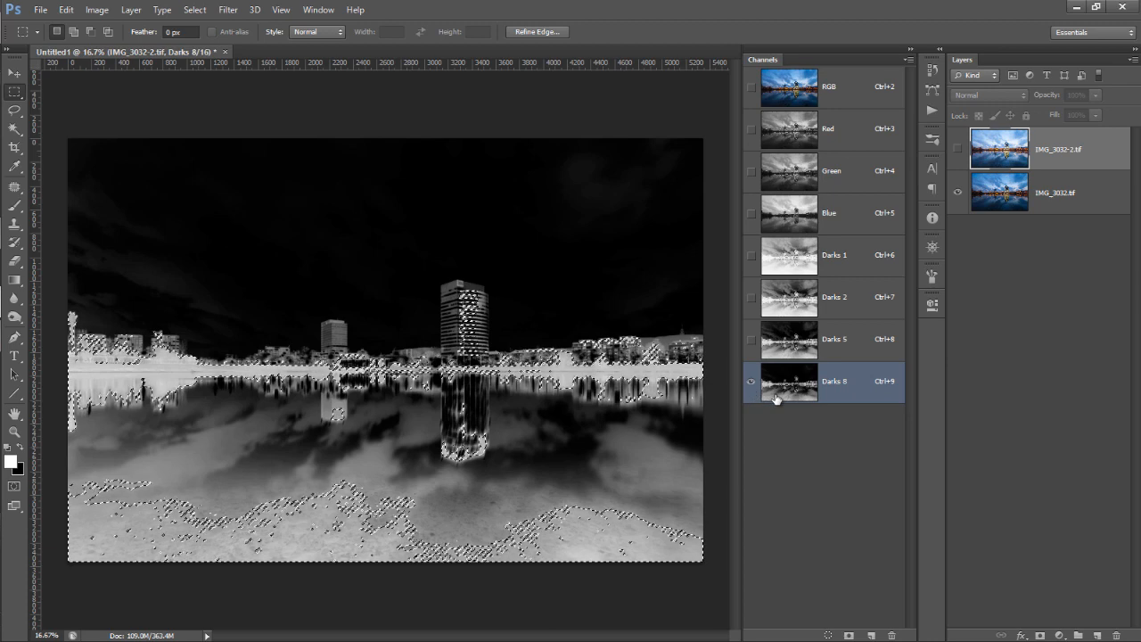
{"action": "key", "text": "ctrl+d"}
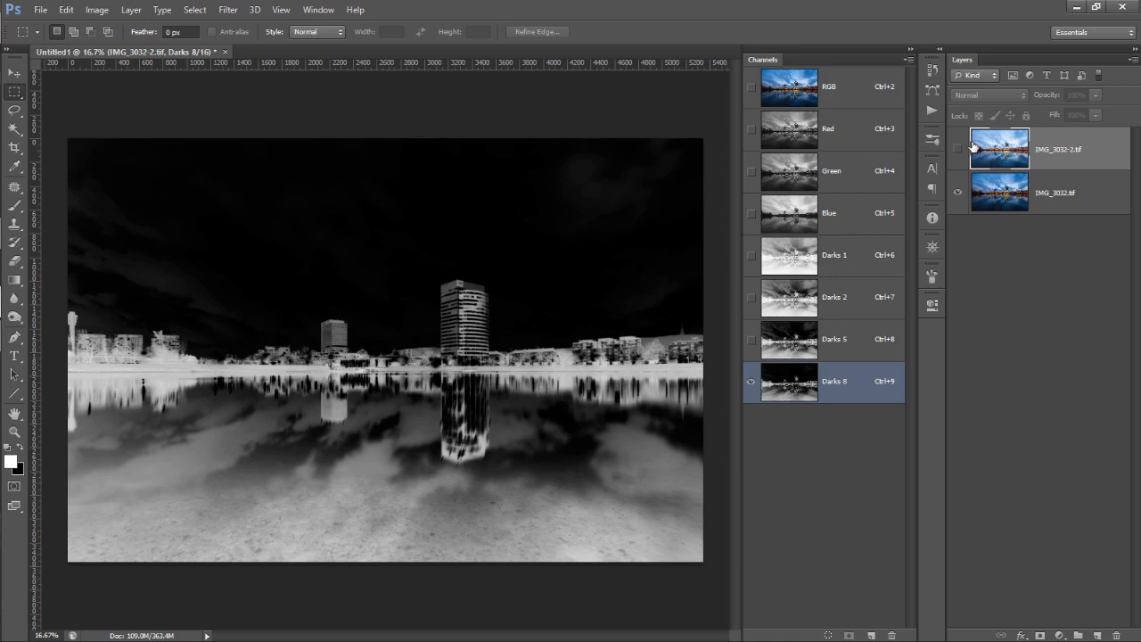
Step: Make the IMG_3032-2.tif layer visible, add a black layer mask to it and make that mask the editing target
{"action": "left_click", "coordinate": [1000, 145]}
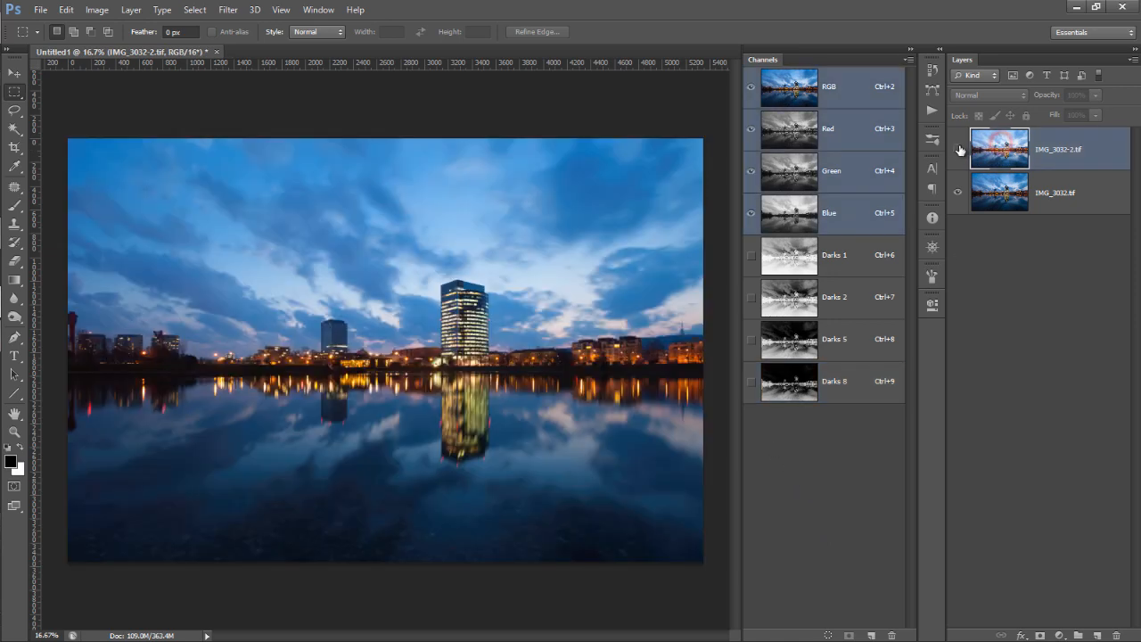
{"action": "left_click", "coordinate": [957, 149]}
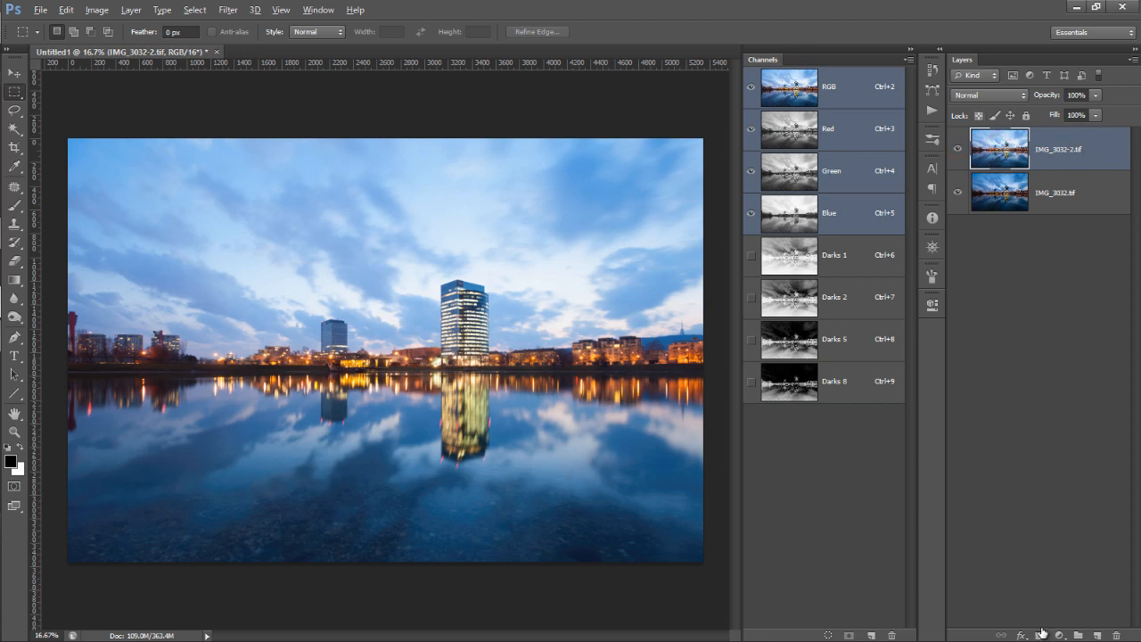
{"action": "left_click", "coordinate": [1041, 635], "text": "alt"}
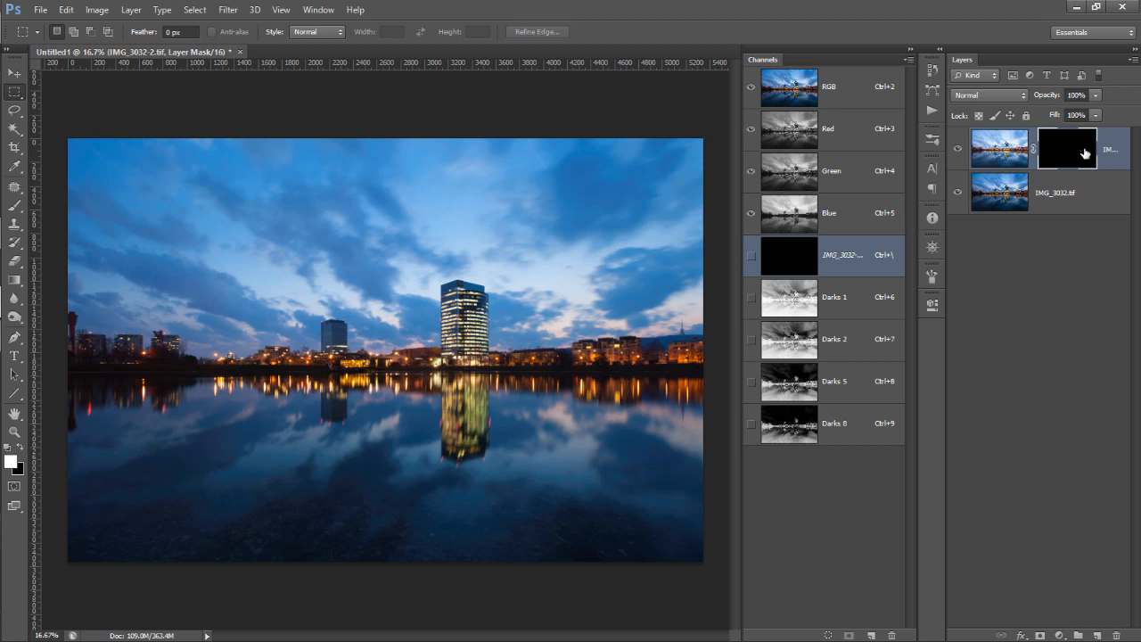
{"action": "left_click", "coordinate": [994, 151]}
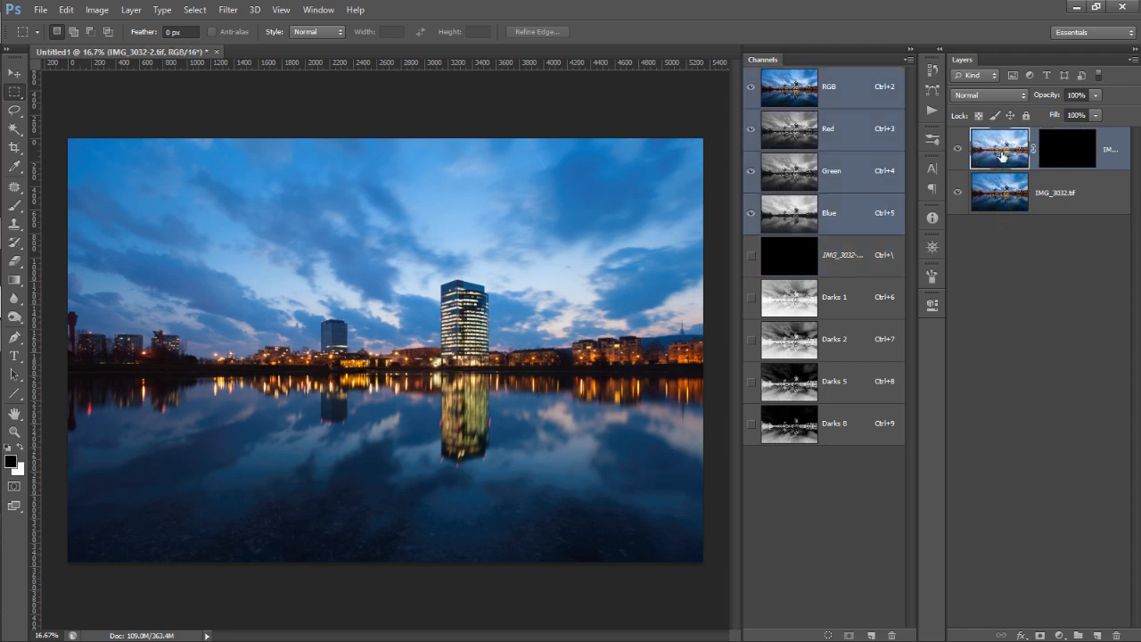
{"action": "left_click", "coordinate": [1076, 152]}
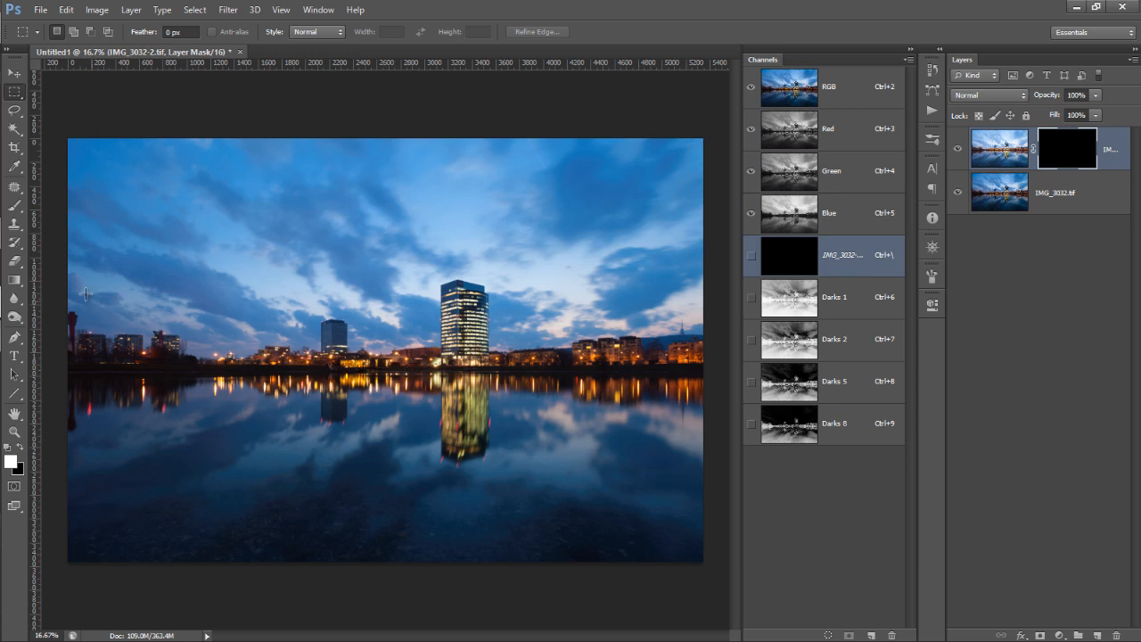
Step: Set up the Brush tool with 64% opacity and a soft 484 px tip
{"action": "left_click", "coordinate": [15, 207]}
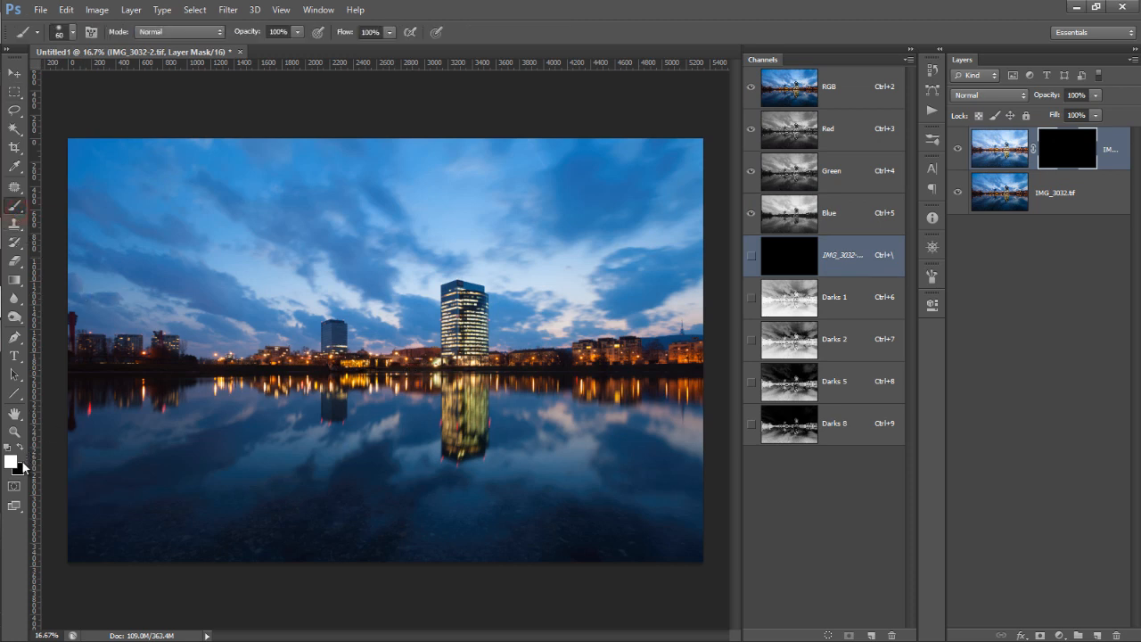
{"action": "left_click_drag", "start_coordinate": [264, 32], "coordinate": [242, 35]}
{"action": "left_click_drag", "start_coordinate": [229, 37], "coordinate": [230, 37]}
{"action": "left_click", "coordinate": [72, 32]}
{"action": "left_click", "coordinate": [93, 78]}
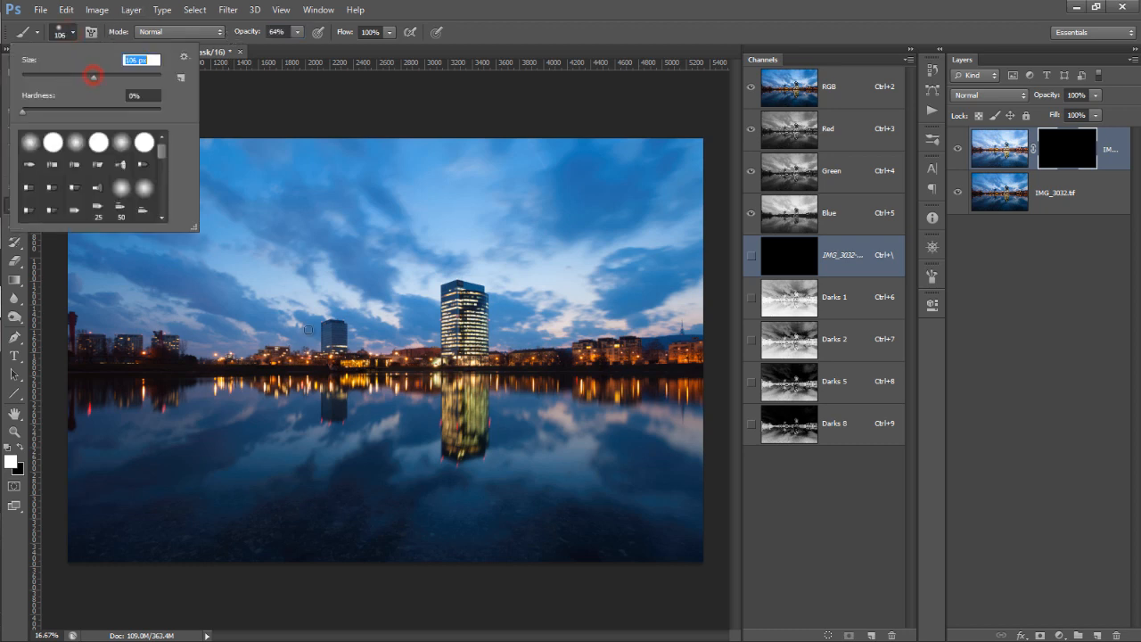
{"action": "left_click_drag", "start_coordinate": [127, 78], "coordinate": [145, 78]}
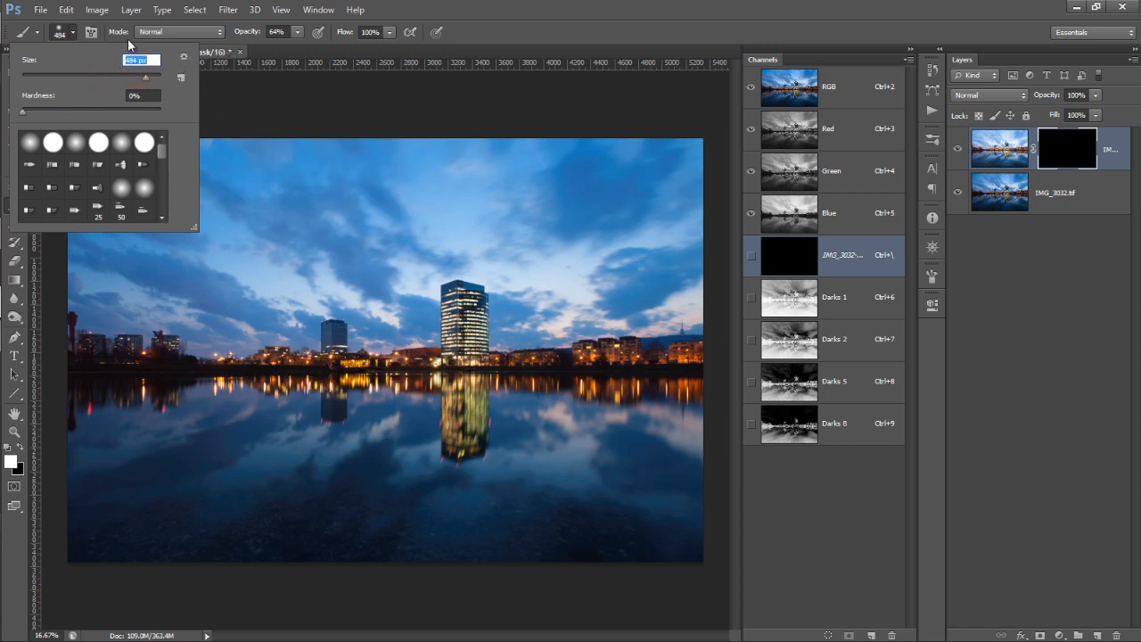
{"action": "left_click", "coordinate": [77, 33]}
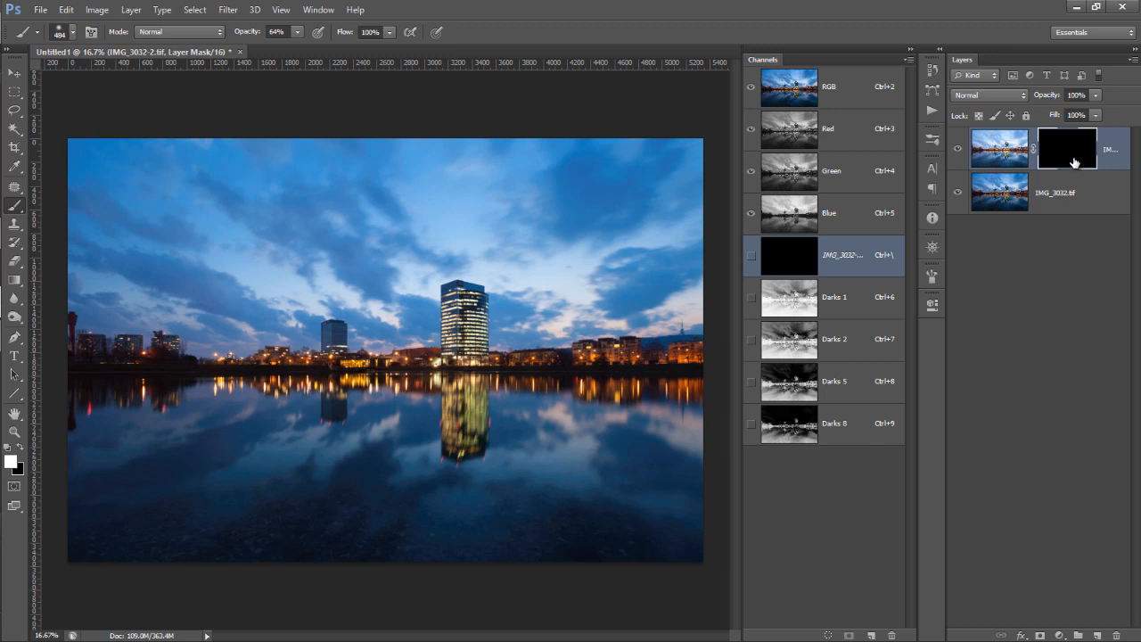
Step: Load Darks 8 as a selection, hide its outline, and paint white on the mask over the buildings and shoreline at the photo's left side
{"action": "left_click", "coordinate": [793, 434], "text": "ctrl"}
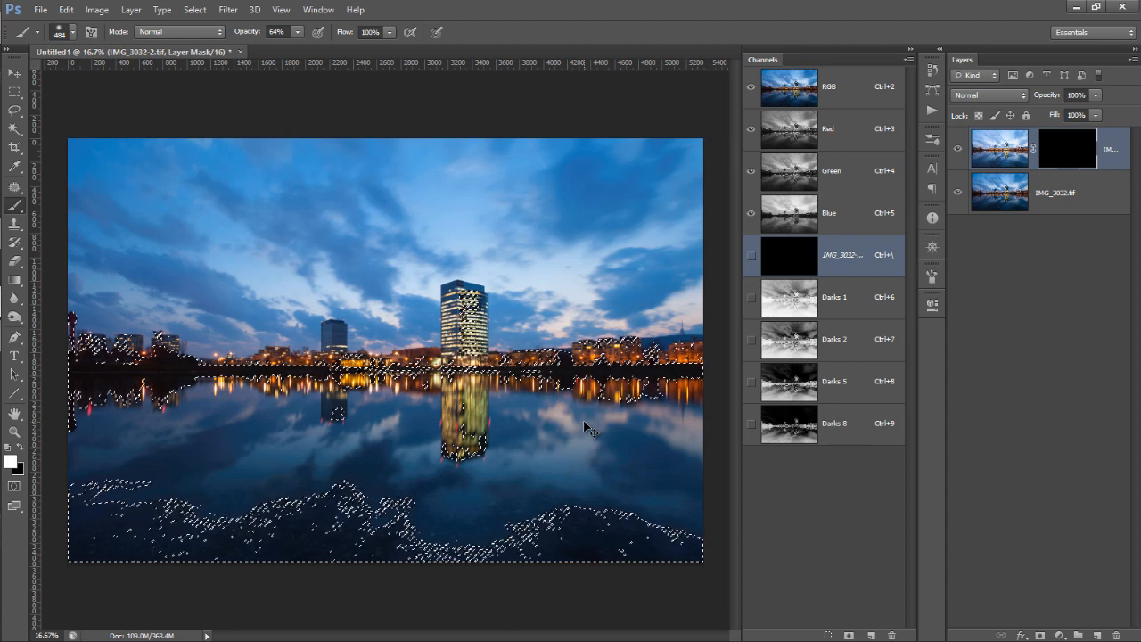
{"action": "key", "text": "ctrl+h"}
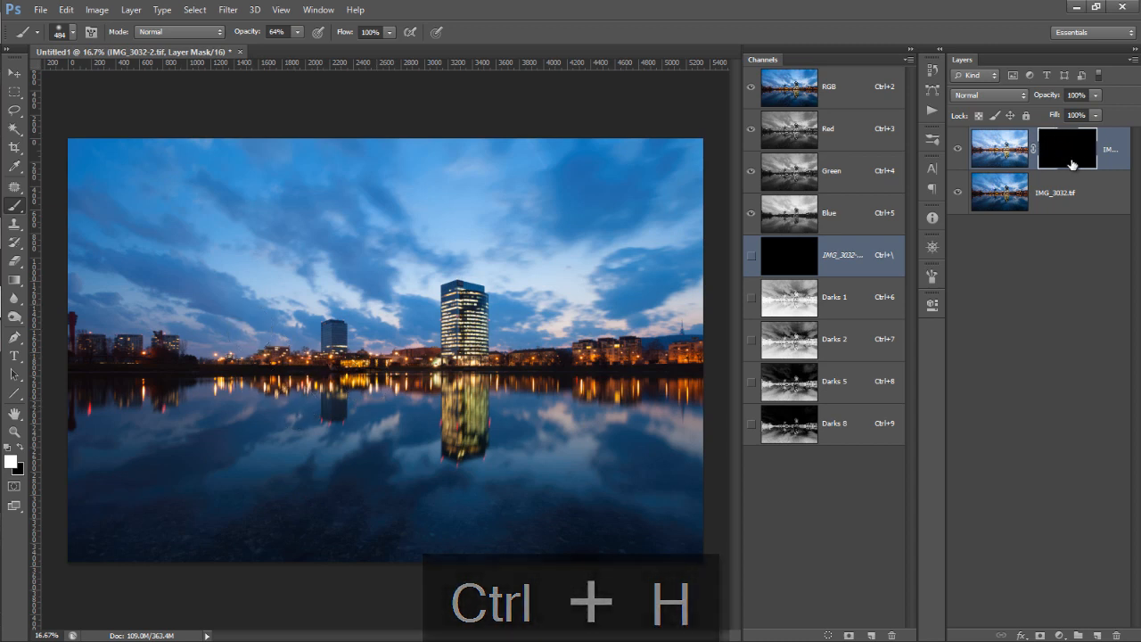
{"action": "left_click", "coordinate": [110, 394], "text": "ctrl"}
{"action": "left_click", "coordinate": [110, 394], "text": "ctrl"}
{"action": "left_click_drag", "start_coordinate": [184, 451], "coordinate": [387, 441]}
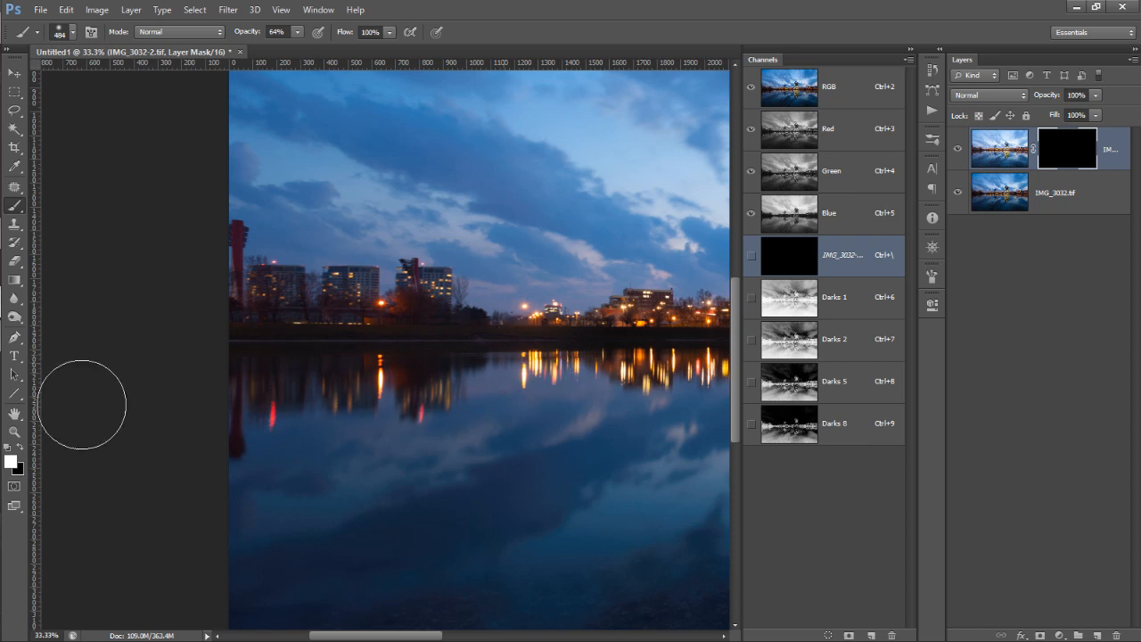
{"action": "mouse_move", "coordinate": [81, 404]}
{"action": "left_mouse_down"}
{"action": "mouse_move", "coordinate": [226, 407]}
{"action": "mouse_move", "coordinate": [496, 338]}
{"action": "mouse_move", "coordinate": [449, 300]}
{"action": "mouse_move", "coordinate": [198, 273]}
{"action": "left_mouse_up"}
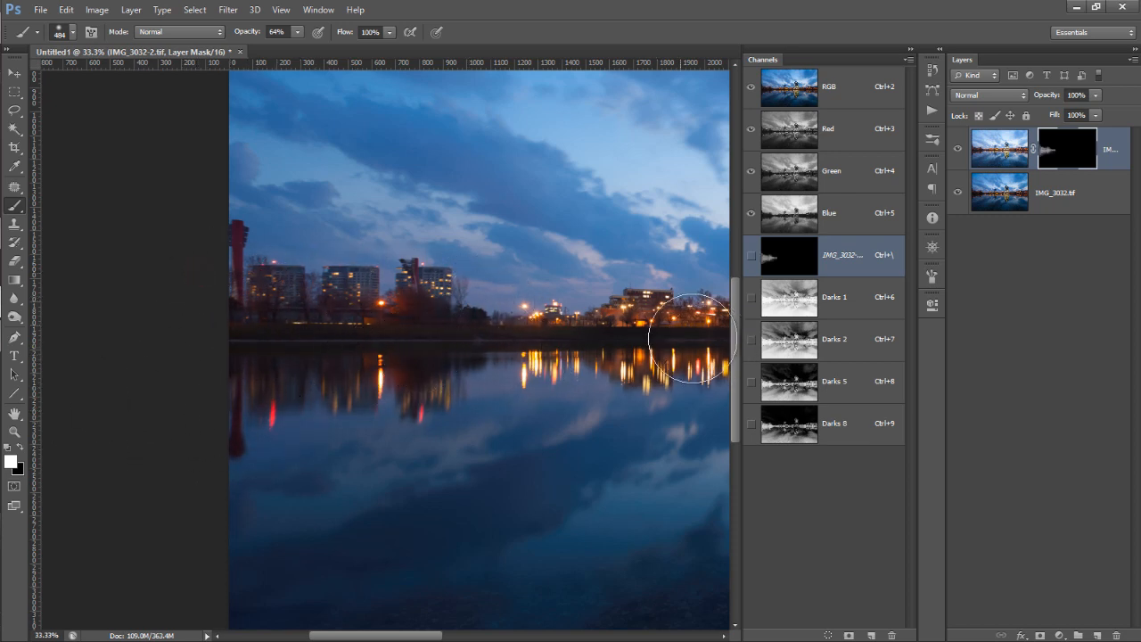
{"action": "left_click_drag", "start_coordinate": [693, 338], "coordinate": [395, 335]}
Step: Continue painting white on the mask over the central tower, the remaining skyline and their reflections toward the photo's right edge
{"action": "key", "text": "space"}
{"action": "left_click_drag", "start_coordinate": [530, 385], "coordinate": [166, 365]}
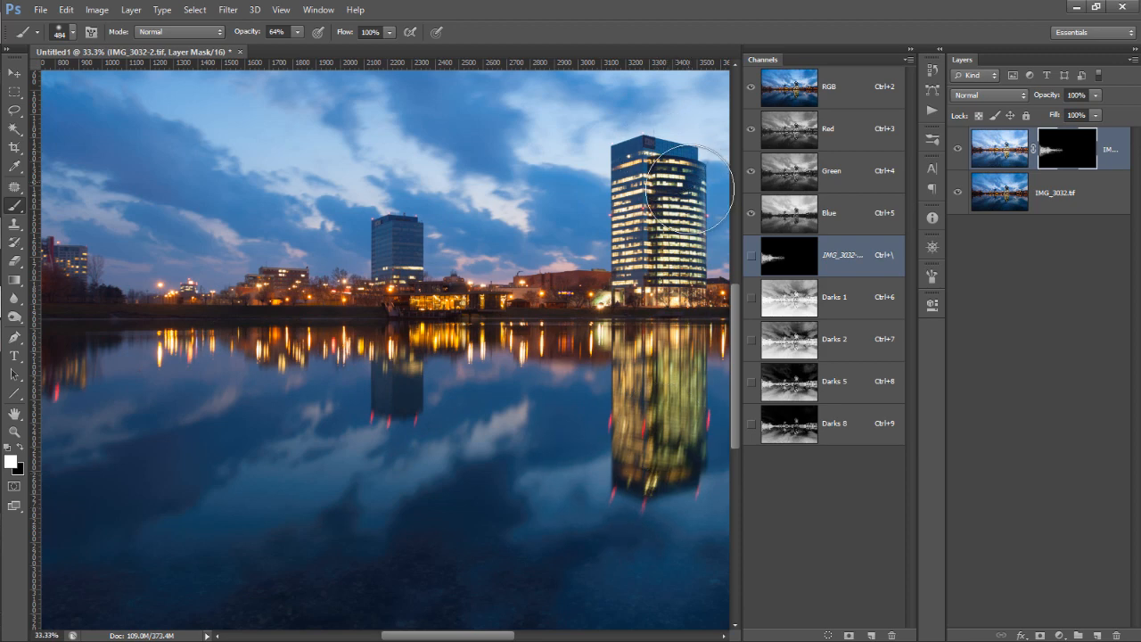
{"action": "left_click_drag", "start_coordinate": [690, 190], "coordinate": [688, 193]}
{"action": "left_click_drag", "start_coordinate": [657, 282], "coordinate": [228, 251]}
{"action": "mouse_move", "coordinate": [325, 273]}
{"action": "left_mouse_down"}
{"action": "mouse_move", "coordinate": [647, 264]}
{"action": "mouse_move", "coordinate": [558, 277]}
{"action": "left_mouse_up"}
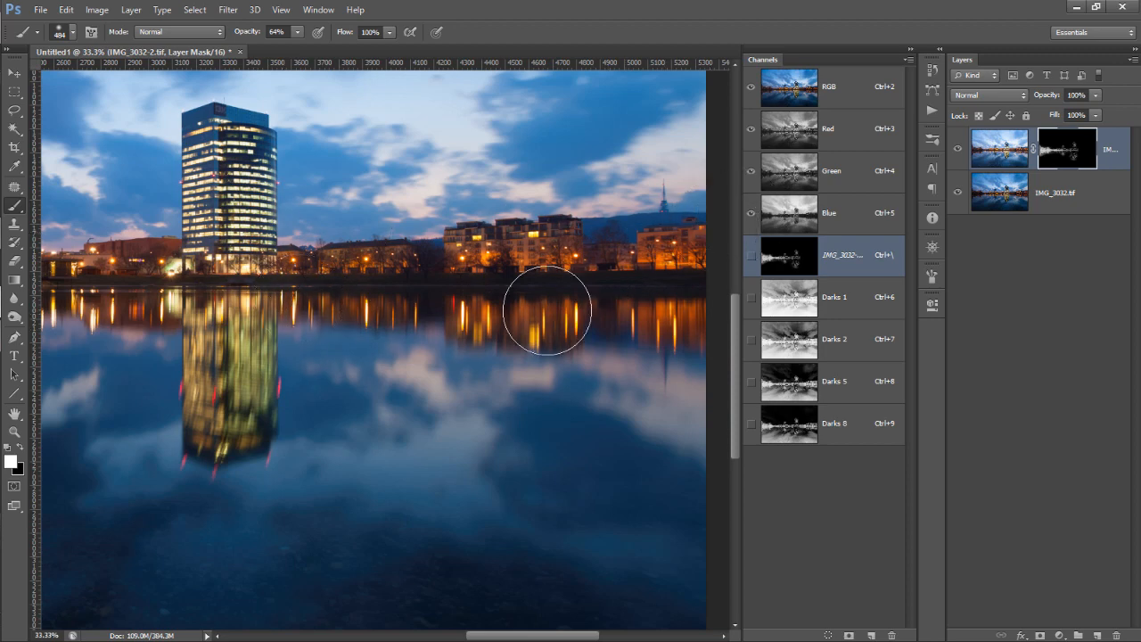
{"action": "right_click", "coordinate": [410, 339]}
{"action": "left_click", "coordinate": [443, 350]}
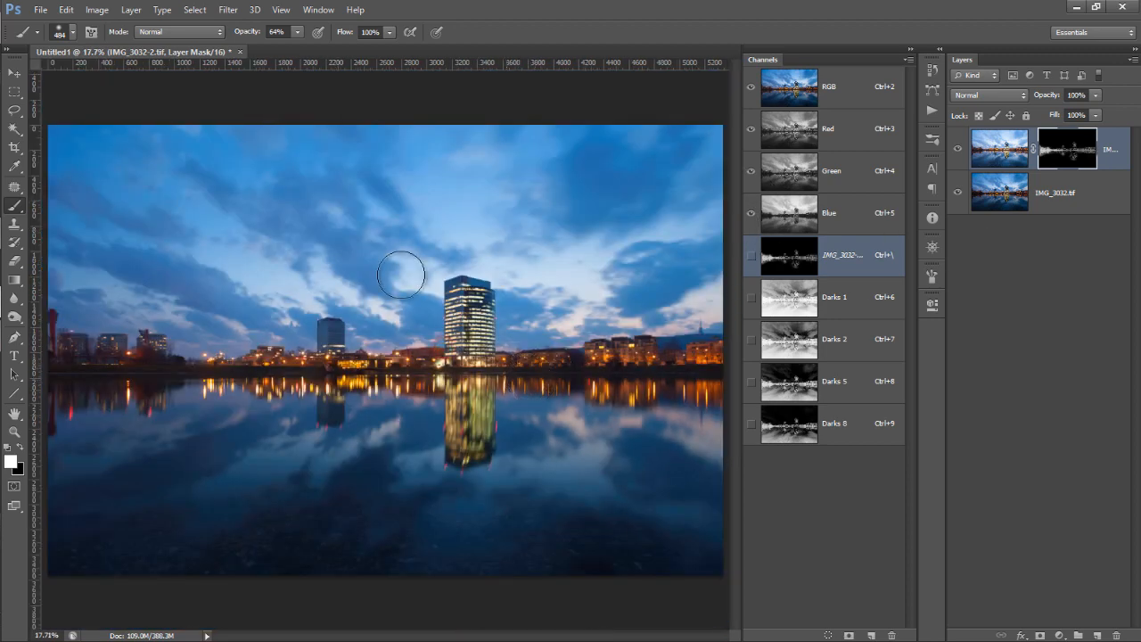
Step: Raise the brush opacity to 89%, paint white on the mask along the shoreline reflections and enlarge the brush to 700 px
{"action": "left_click_drag", "start_coordinate": [242, 36], "coordinate": [256, 40]}
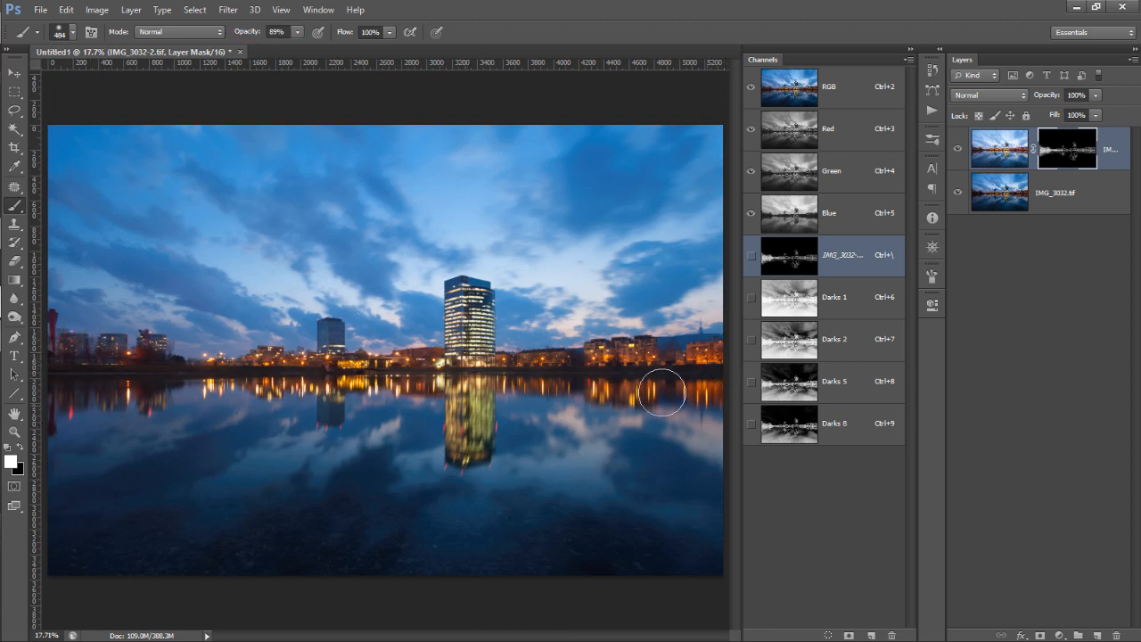
{"action": "left_click_drag", "start_coordinate": [663, 392], "coordinate": [568, 373]}
{"action": "key", "text": "bracketright"}
{"action": "key", "text": "bracketright"}
{"action": "key", "text": "bracketright"}
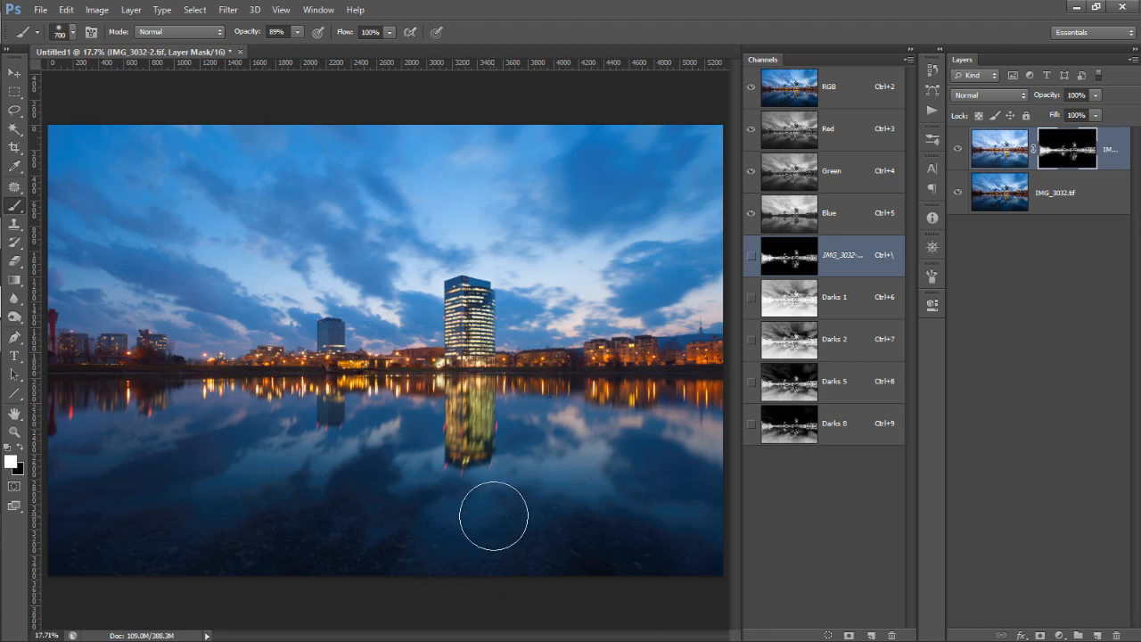
Step: Enlarge the brush to 1500 px and paint white on the mask over the foreground water across to the photo's right edge
{"action": "key", "text": "bracketright"}
{"action": "key", "text": "bracketright"}
{"action": "key", "text": "bracketright"}
{"action": "key", "text": "bracketright"}
{"action": "key", "text": "bracketright"}
{"action": "key", "text": "bracketright"}
{"action": "key", "text": "bracketright"}
{"action": "key", "text": "bracketright"}
{"action": "left_click", "coordinate": [661, 547]}
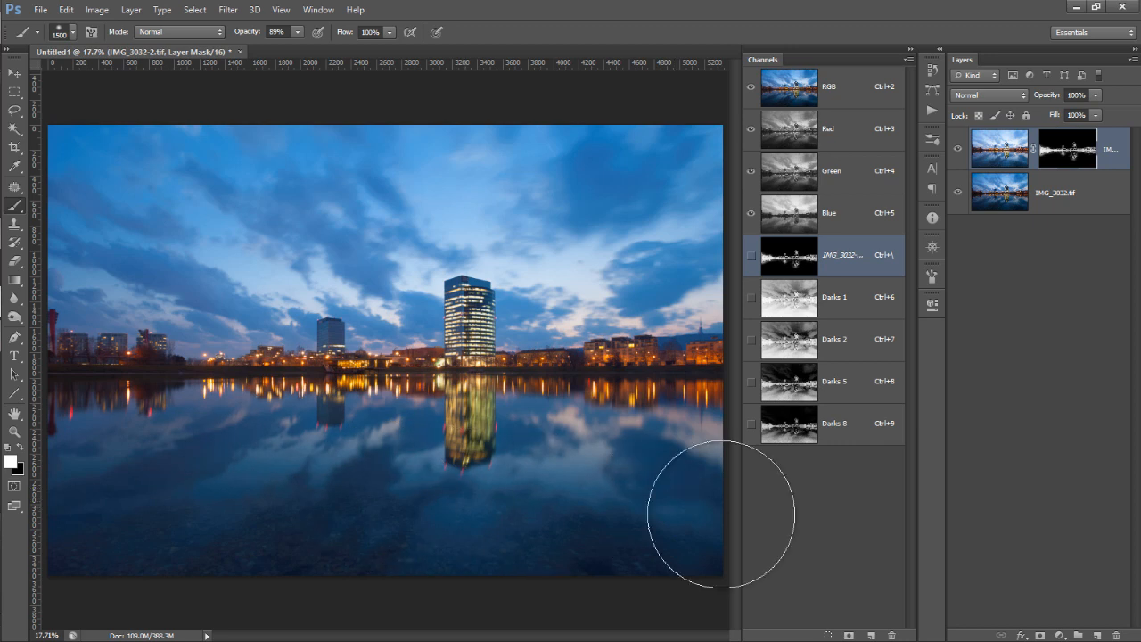
{"action": "left_click_drag", "start_coordinate": [721, 514], "coordinate": [733, 521]}
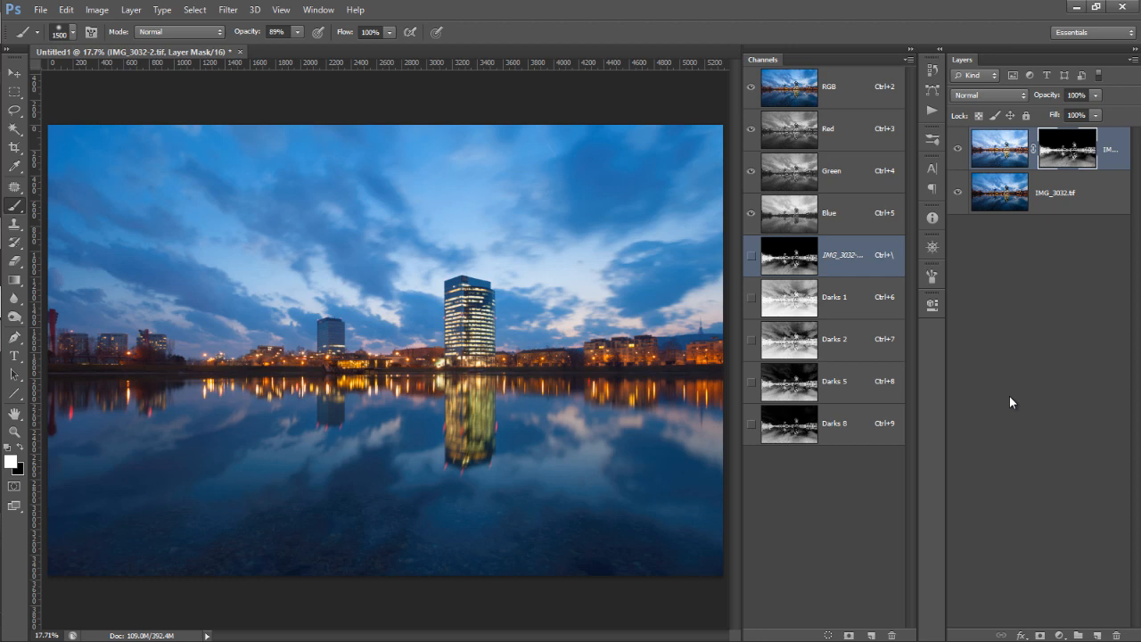
Step: Display the IMG_3032-2.tif layer mask on its own and inspect it closely along the whole skyline, including the sky behind the buildings
{"action": "left_click", "coordinate": [1071, 156], "text": "alt"}
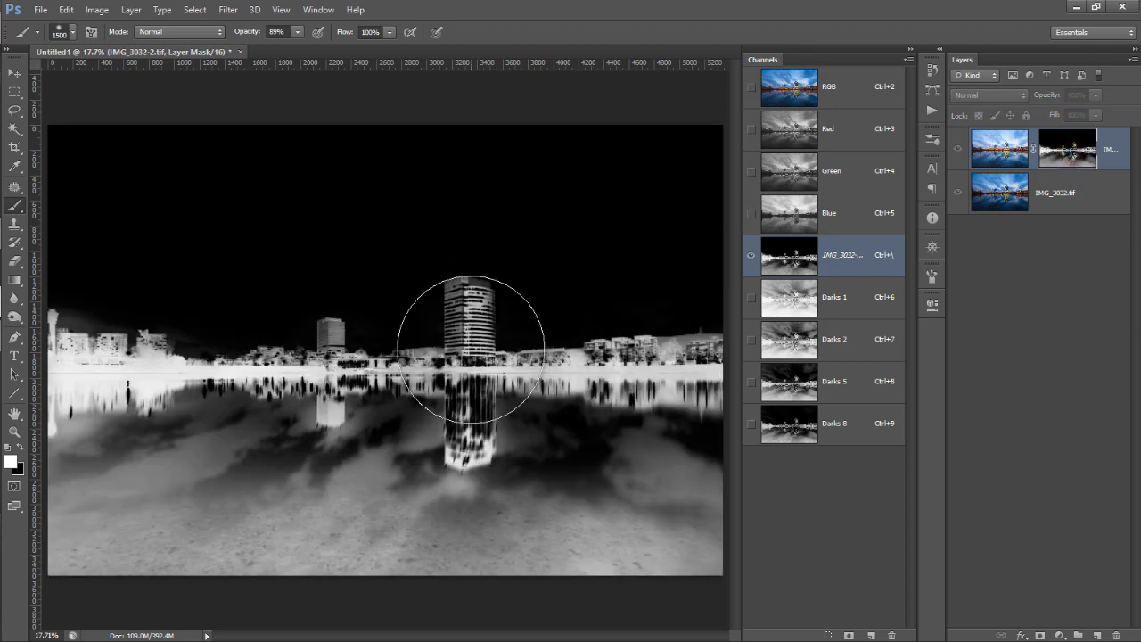
{"action": "left_click_drag", "start_coordinate": [450, 310], "coordinate": [313, 365]}
{"action": "left_click_drag", "start_coordinate": [565, 356], "coordinate": [351, 351]}
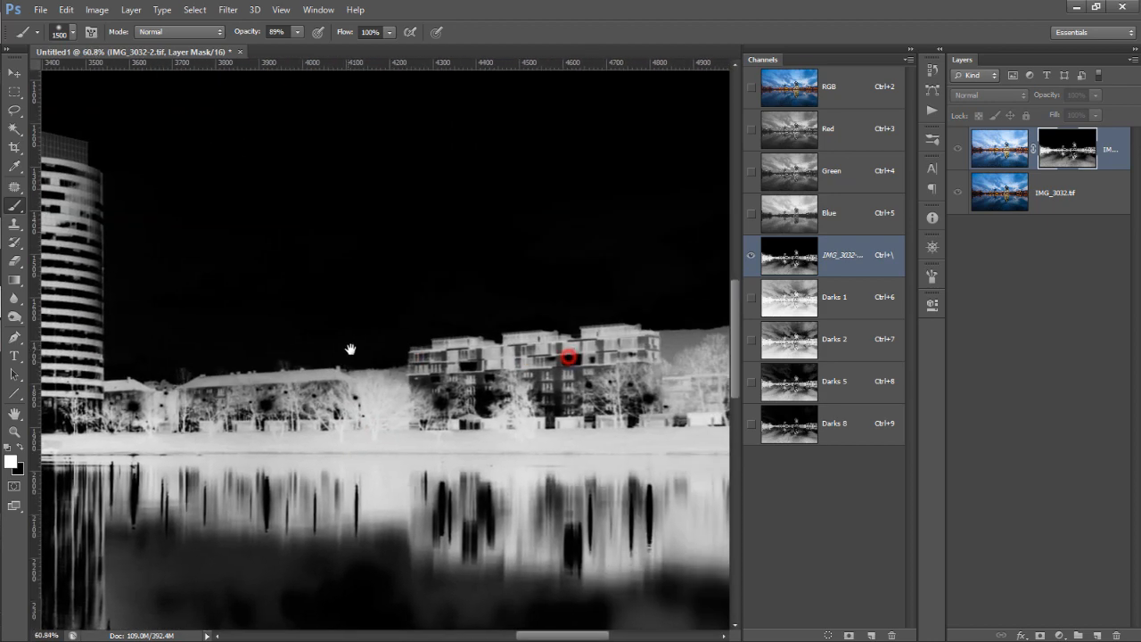
{"action": "left_click_drag", "start_coordinate": [614, 262], "coordinate": [326, 285]}
{"action": "left_click_drag", "start_coordinate": [620, 330], "coordinate": [643, 332]}
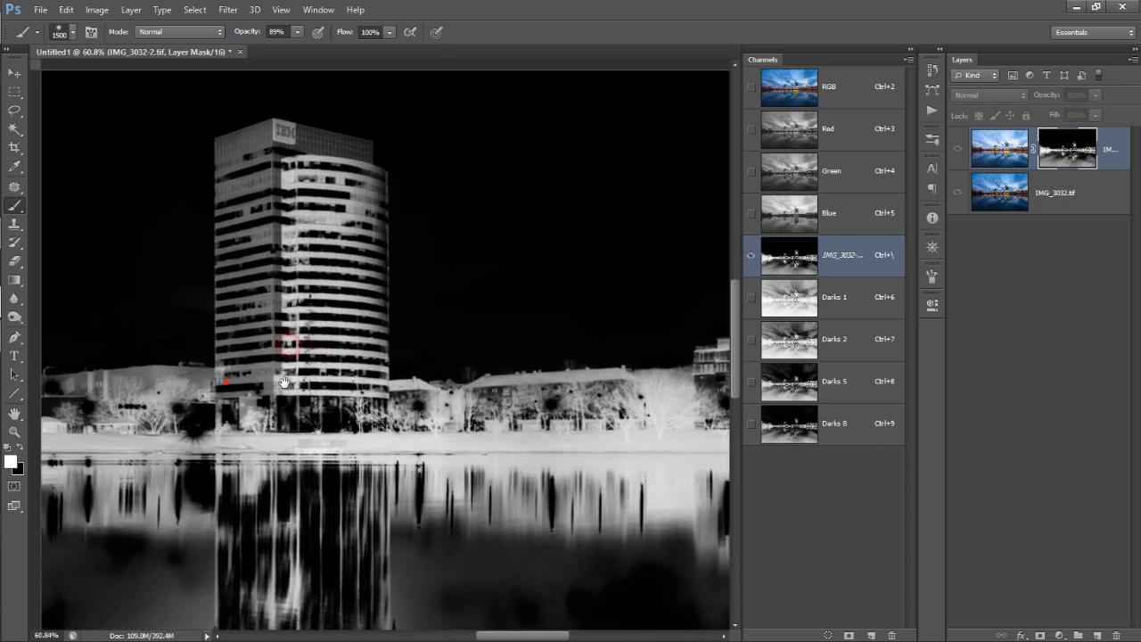
{"action": "left_click_drag", "start_coordinate": [229, 383], "coordinate": [578, 385]}
{"action": "left_click_drag", "start_coordinate": [234, 410], "coordinate": [587, 432]}
{"action": "left_click_drag", "start_coordinate": [356, 449], "coordinate": [476, 453]}
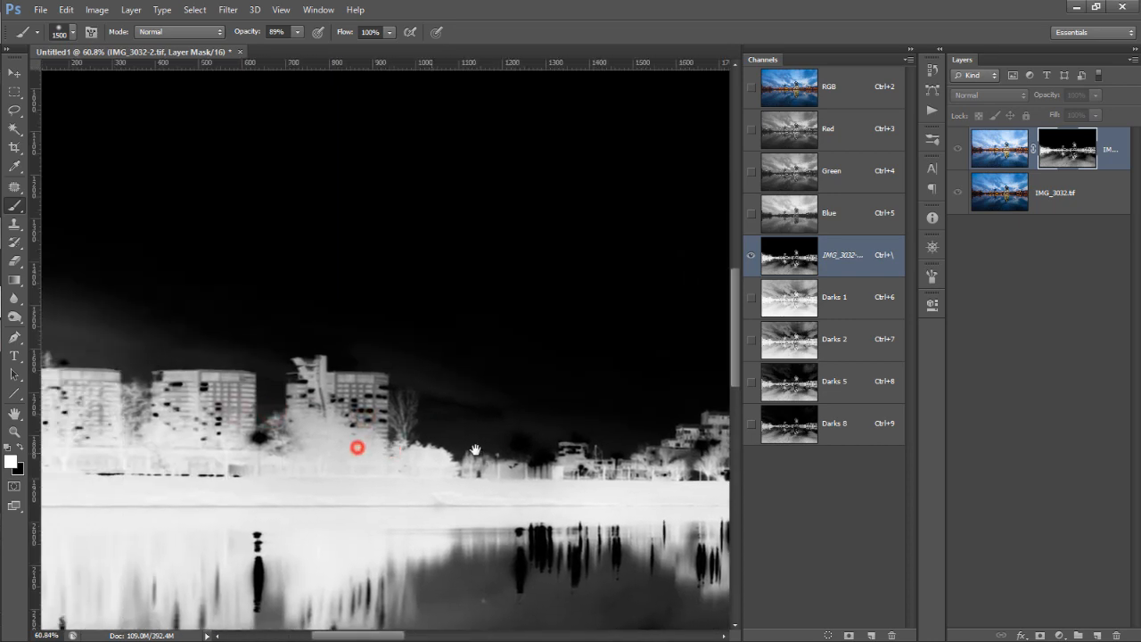
{"action": "left_click_drag", "start_coordinate": [292, 442], "coordinate": [431, 438]}
{"action": "left_click_drag", "start_coordinate": [344, 423], "coordinate": [311, 369]}
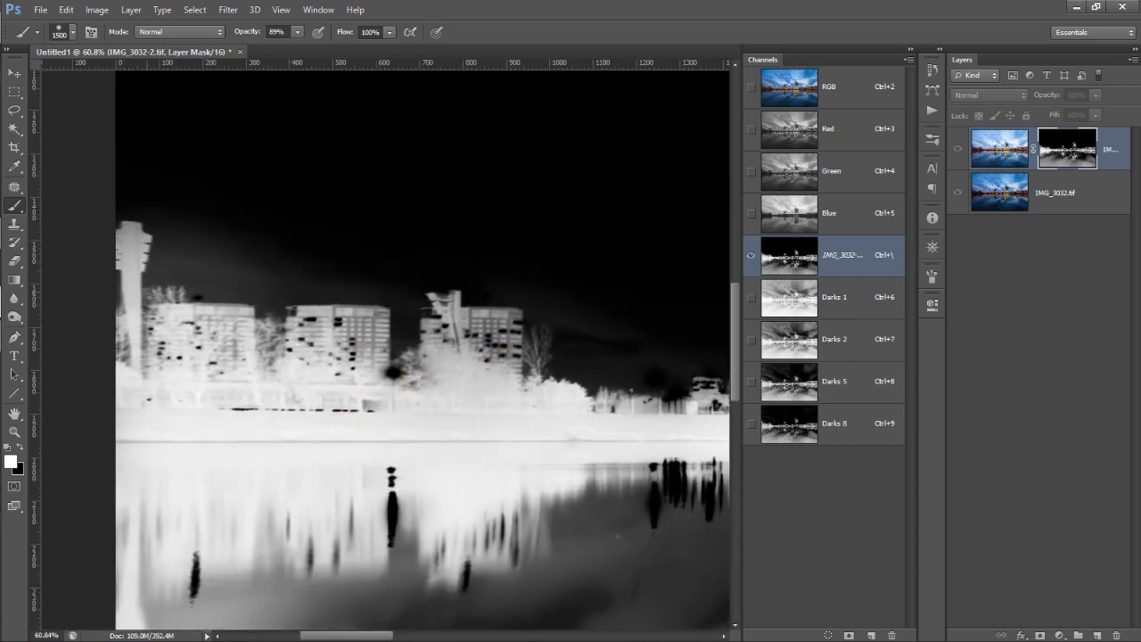
{"action": "left_click_drag", "start_coordinate": [484, 326], "coordinate": [450, 322]}
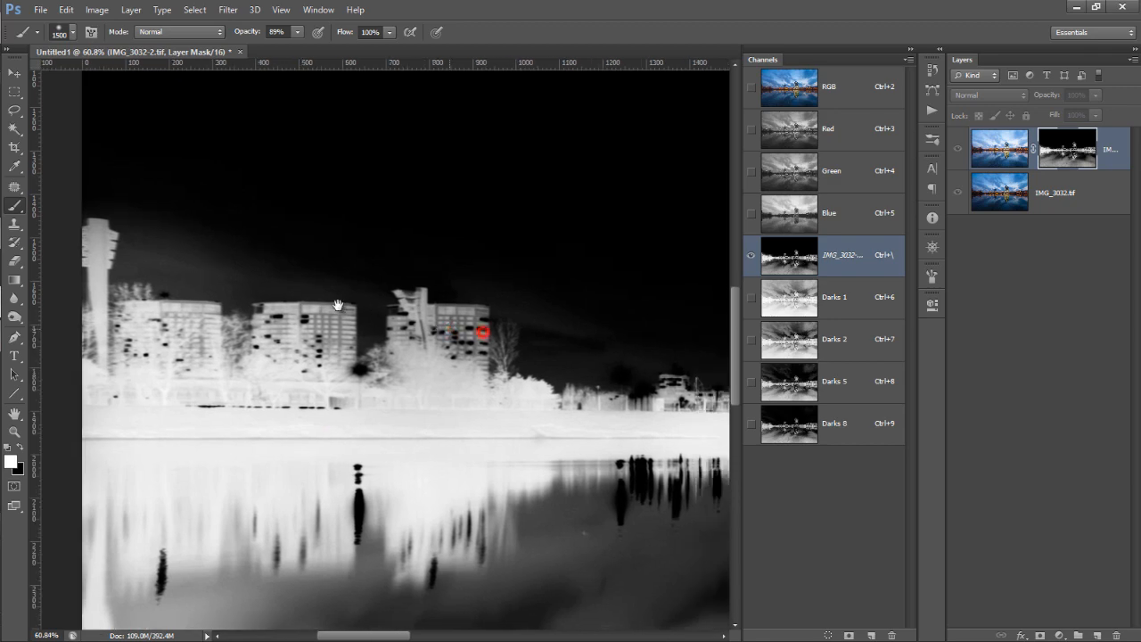
{"action": "left_click_drag", "start_coordinate": [569, 349], "coordinate": [450, 326]}
{"action": "left_click_drag", "start_coordinate": [326, 345], "coordinate": [477, 338]}
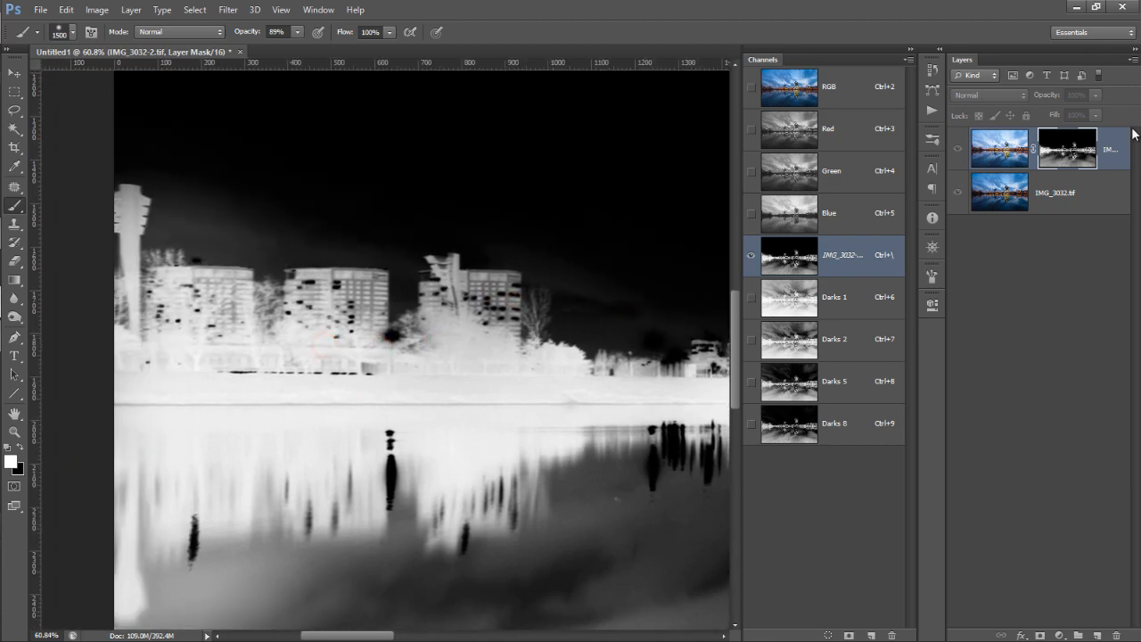
Step: Return to the colour image and toggle the IMG_3032-2.tif layer's visibility to compare the shoreline with and without the blend
{"action": "left_click", "coordinate": [1044, 157], "text": "alt"}
{"action": "left_click", "coordinate": [957, 151]}
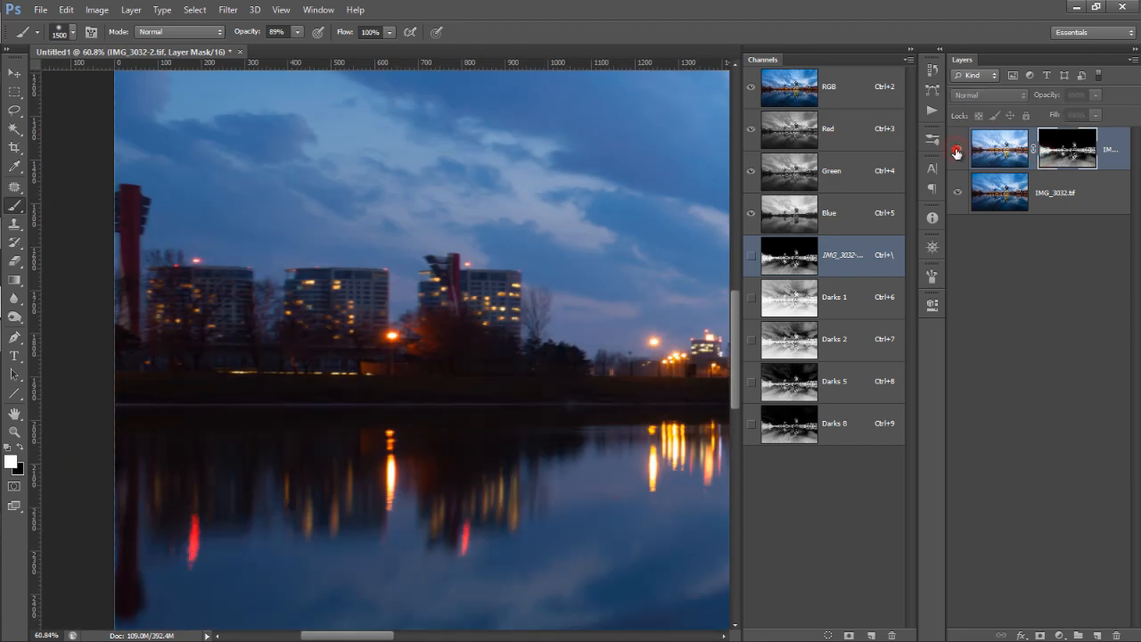
{"action": "left_click", "coordinate": [958, 151]}
{"action": "left_click", "coordinate": [957, 151]}
{"action": "left_click", "coordinate": [956, 150]}
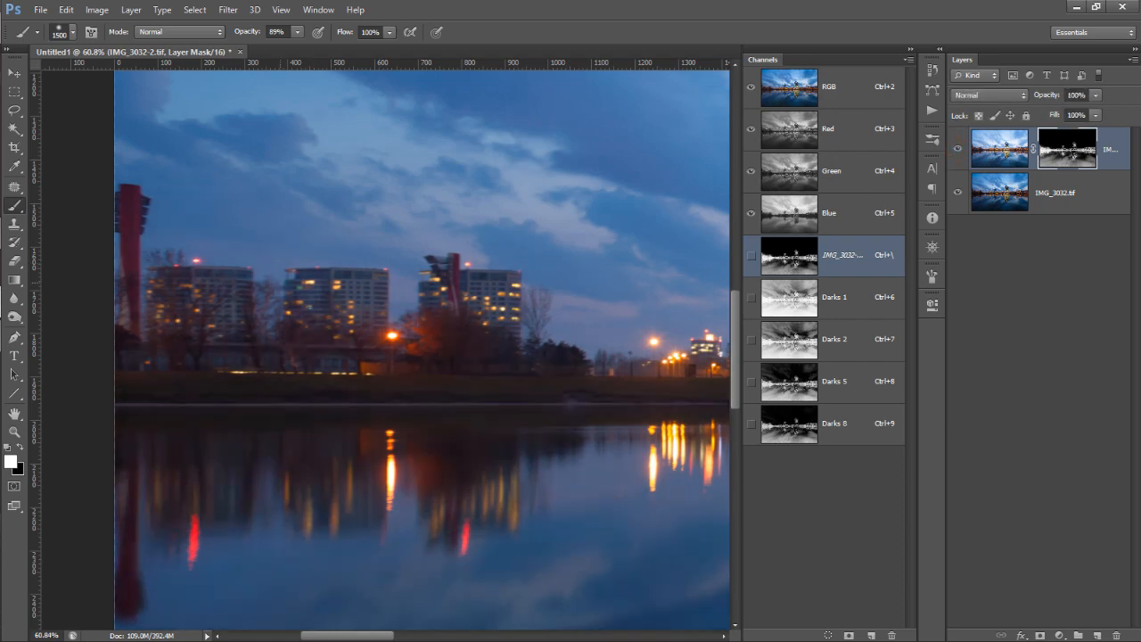
Step: Display the IMG_3032-2.tif layer mask on its own again and clear the active selection
{"action": "left_click", "coordinate": [1075, 157], "text": "alt"}
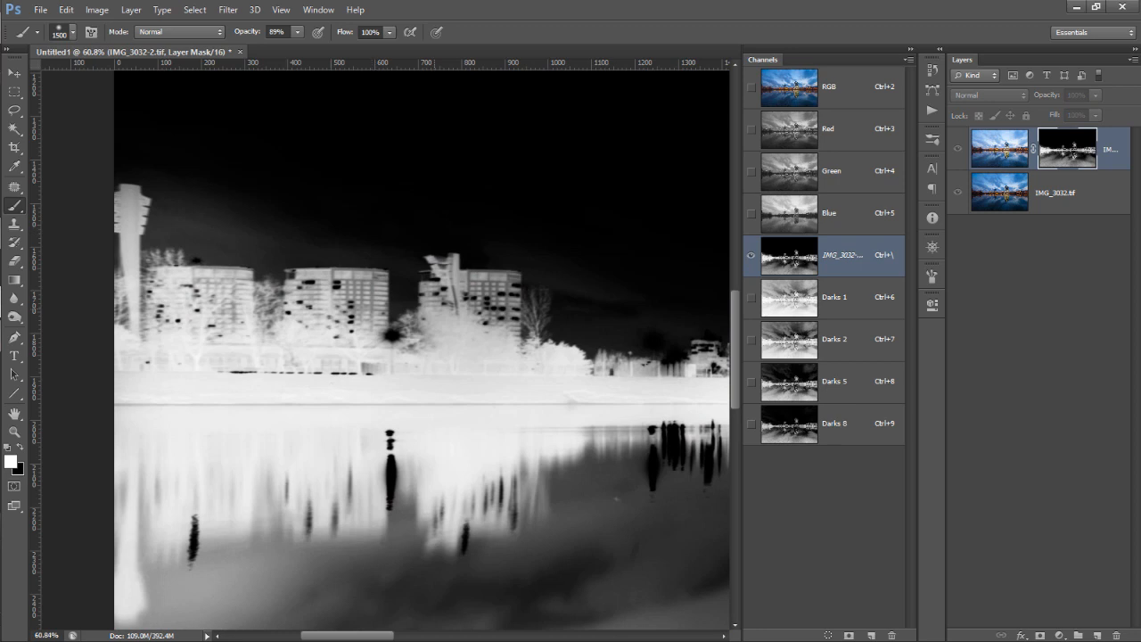
{"action": "left_click", "coordinate": [194, 10]}
{"action": "left_click", "coordinate": [227, 40]}
{"action": "key", "text": "bracketleft"}
{"action": "key", "text": "bracketleft"}
{"action": "key", "text": "bracketleft"}
{"action": "key", "text": "bracketleft"}
{"action": "key", "text": "bracketleft"}
{"action": "key", "text": "bracketleft"}
{"action": "key", "text": "bracketleft"}
{"action": "key", "text": "bracketleft"}
{"action": "key", "text": "bracketleft"}
{"action": "key", "text": "bracketleft"}
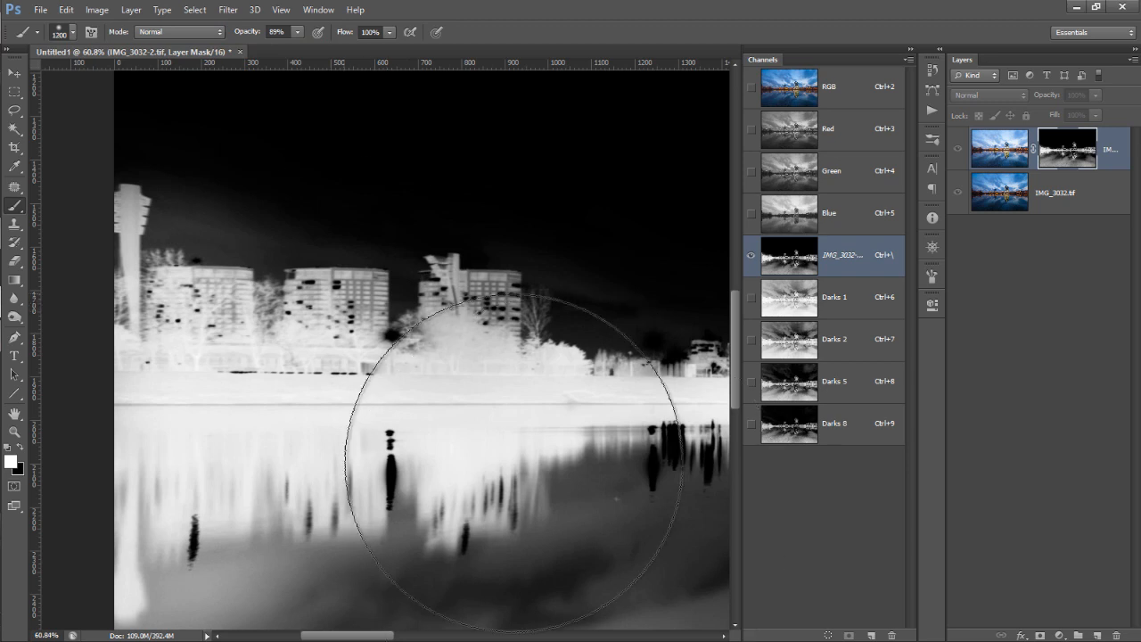
Step: Set up the Burn tool with Shadows range, 100% exposure and a 250 px tip, and burn the mask's grey sky above the leftmost buildings
{"action": "left_click", "coordinate": [21, 319]}
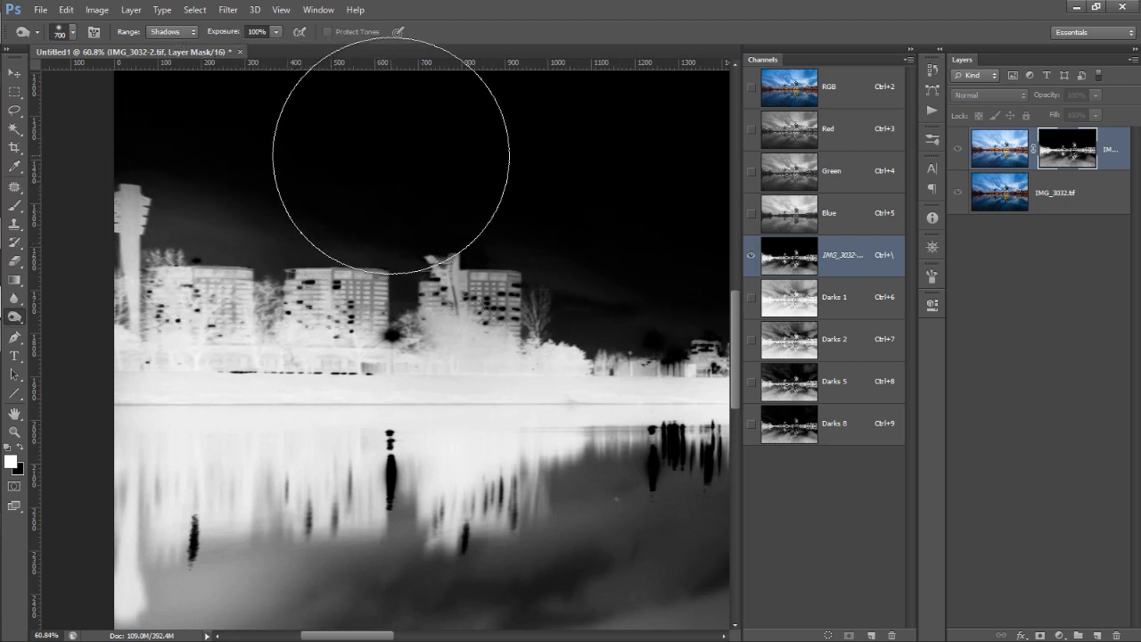
{"action": "key", "text": "bracketleft"}
{"action": "key", "text": "bracketleft"}
{"action": "key", "text": "bracketleft"}
{"action": "key", "text": "bracketleft"}
{"action": "key", "text": "bracketleft"}
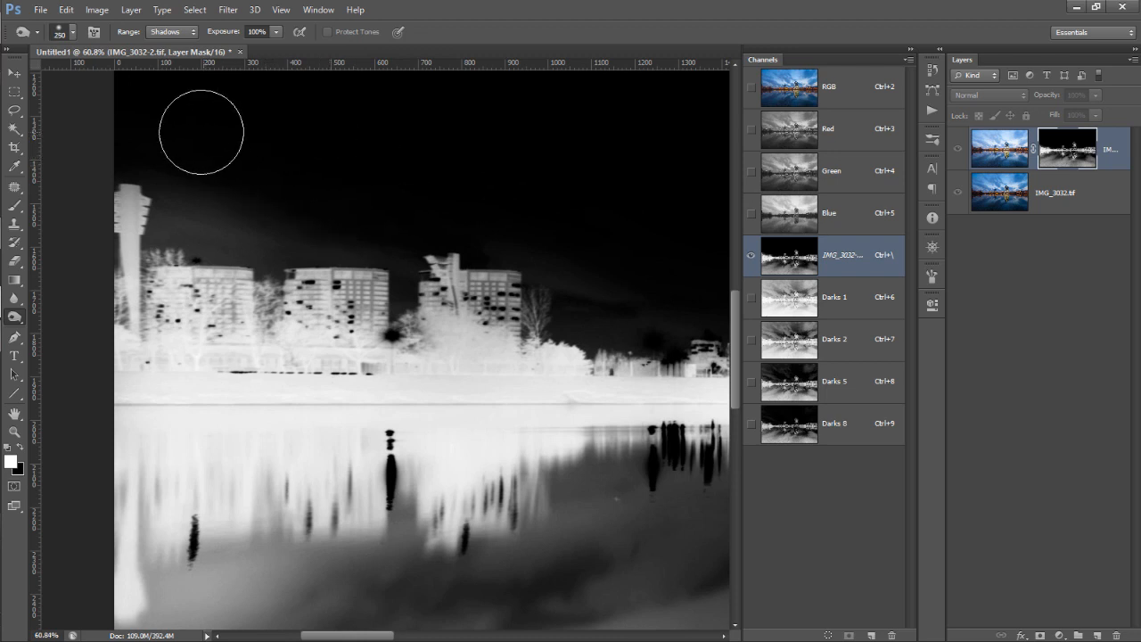
{"action": "mouse_move", "coordinate": [173, 126]}
{"action": "left_mouse_down"}
{"action": "mouse_move", "coordinate": [148, 142]}
{"action": "mouse_move", "coordinate": [163, 167]}
{"action": "mouse_move", "coordinate": [161, 234]}
{"action": "mouse_move", "coordinate": [267, 232]}
{"action": "mouse_move", "coordinate": [265, 246]}
{"action": "mouse_move", "coordinate": [286, 226]}
{"action": "mouse_move", "coordinate": [393, 233]}
{"action": "mouse_move", "coordinate": [398, 267]}
{"action": "mouse_move", "coordinate": [404, 228]}
{"action": "mouse_move", "coordinate": [484, 231]}
{"action": "mouse_move", "coordinate": [558, 256]}
{"action": "mouse_move", "coordinate": [569, 300]}
{"action": "mouse_move", "coordinate": [675, 300]}
{"action": "left_mouse_up"}
{"action": "key", "text": "space"}
{"action": "mouse_move", "coordinate": [625, 217]}
{"action": "left_mouse_down"}
{"action": "mouse_move", "coordinate": [482, 197]}
{"action": "mouse_move", "coordinate": [297, 223]}
{"action": "left_mouse_up"}
{"action": "mouse_move", "coordinate": [409, 287]}
{"action": "left_mouse_down"}
{"action": "mouse_move", "coordinate": [418, 311]}
{"action": "mouse_move", "coordinate": [590, 264]}
{"action": "left_mouse_up"}
Step: Burn the mask's sky around the smaller tower and across the gap to the central tower
{"action": "key", "text": "space"}
{"action": "left_click_drag", "start_coordinate": [612, 155], "coordinate": [273, 270]}
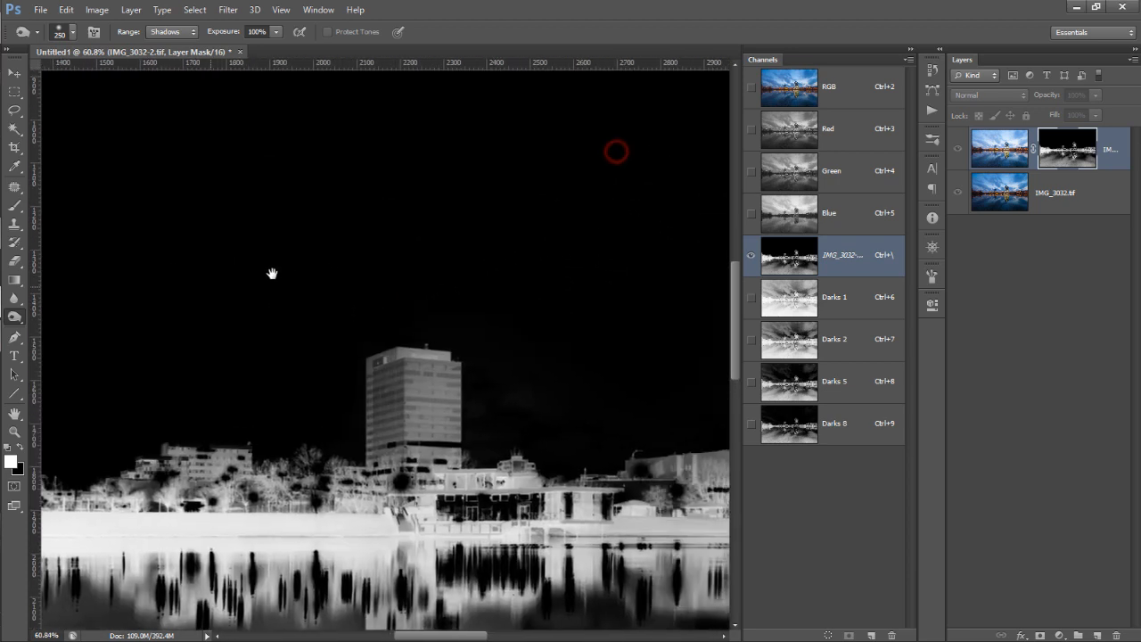
{"action": "mouse_move", "coordinate": [349, 300]}
{"action": "left_mouse_down"}
{"action": "mouse_move", "coordinate": [487, 300]}
{"action": "mouse_move", "coordinate": [512, 322]}
{"action": "mouse_move", "coordinate": [510, 406]}
{"action": "mouse_move", "coordinate": [574, 421]}
{"action": "mouse_move", "coordinate": [641, 395]}
{"action": "left_mouse_up"}
{"action": "key", "text": "space"}
{"action": "left_click_drag", "start_coordinate": [588, 321], "coordinate": [313, 262]}
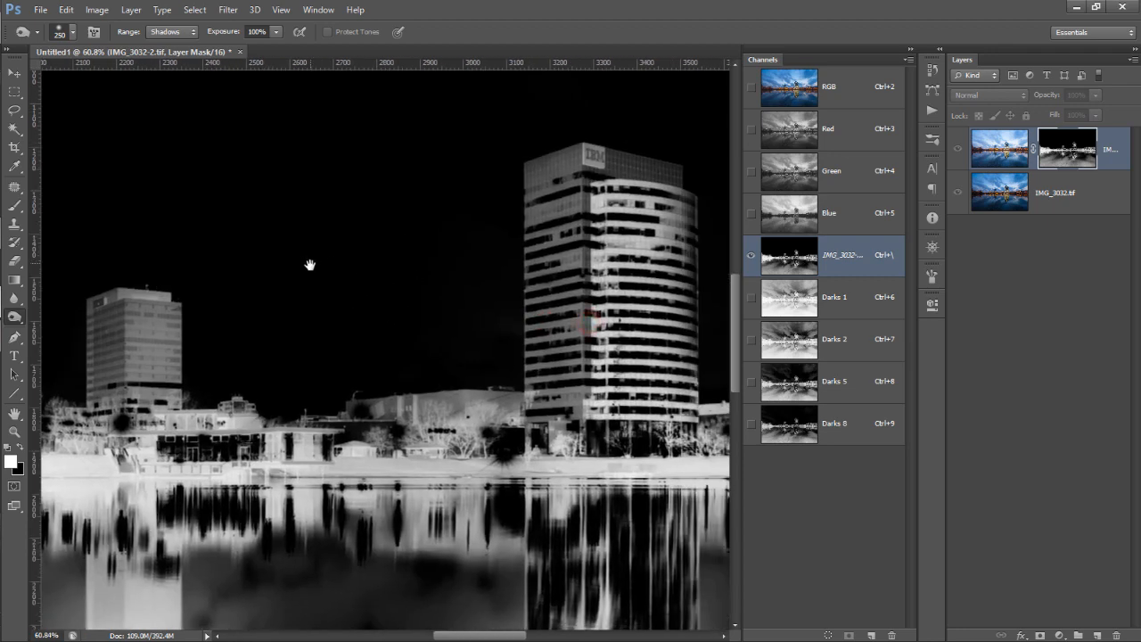
{"action": "mouse_move", "coordinate": [337, 333]}
{"action": "left_mouse_down"}
{"action": "mouse_move", "coordinate": [459, 336]}
{"action": "mouse_move", "coordinate": [479, 325]}
{"action": "mouse_move", "coordinate": [458, 209]}
{"action": "mouse_move", "coordinate": [455, 229]}
{"action": "mouse_move", "coordinate": [413, 147]}
{"action": "left_mouse_up"}
Step: Burn the mask's remaining sky from the central tower to the photo's right edge and fit the whole image on screen
{"action": "key", "text": "space"}
{"action": "left_click_drag", "start_coordinate": [308, 225], "coordinate": [243, 241]}
{"action": "mouse_move", "coordinate": [310, 182]}
{"action": "left_mouse_down"}
{"action": "mouse_move", "coordinate": [621, 245]}
{"action": "mouse_move", "coordinate": [637, 395]}
{"action": "mouse_move", "coordinate": [357, 316]}
{"action": "mouse_move", "coordinate": [354, 330]}
{"action": "mouse_move", "coordinate": [626, 311]}
{"action": "mouse_move", "coordinate": [323, 313]}
{"action": "mouse_move", "coordinate": [587, 284]}
{"action": "mouse_move", "coordinate": [517, 313]}
{"action": "mouse_move", "coordinate": [638, 265]}
{"action": "mouse_move", "coordinate": [703, 330]}
{"action": "left_mouse_up"}
{"action": "key", "text": "space"}
{"action": "key", "text": "space"}
{"action": "right_click", "coordinate": [392, 214]}
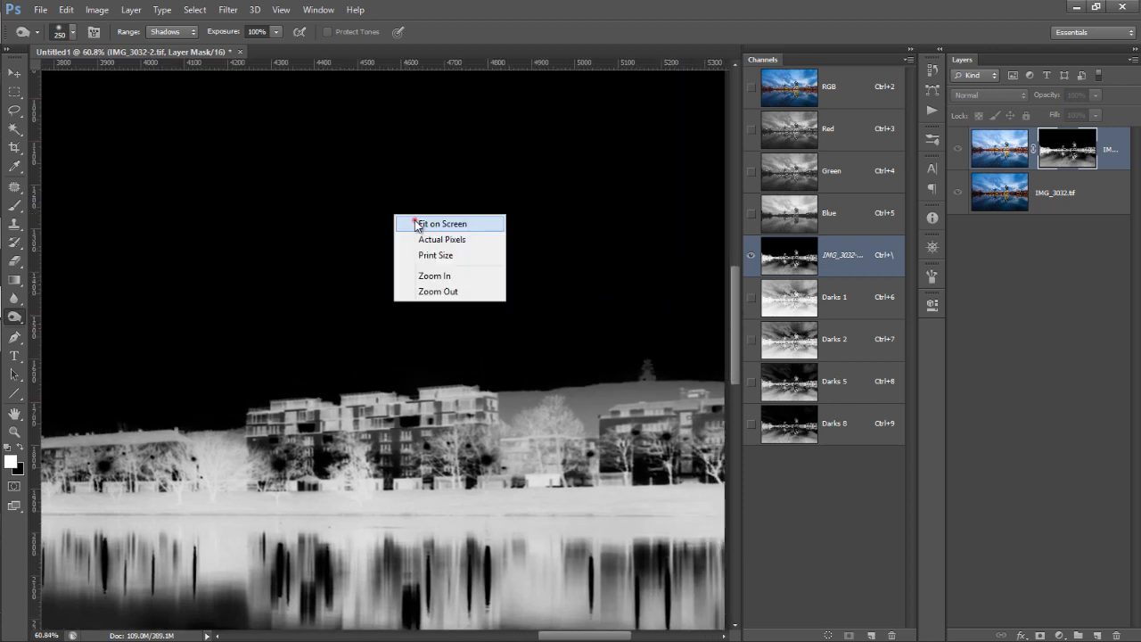
{"action": "left_click", "coordinate": [415, 219]}
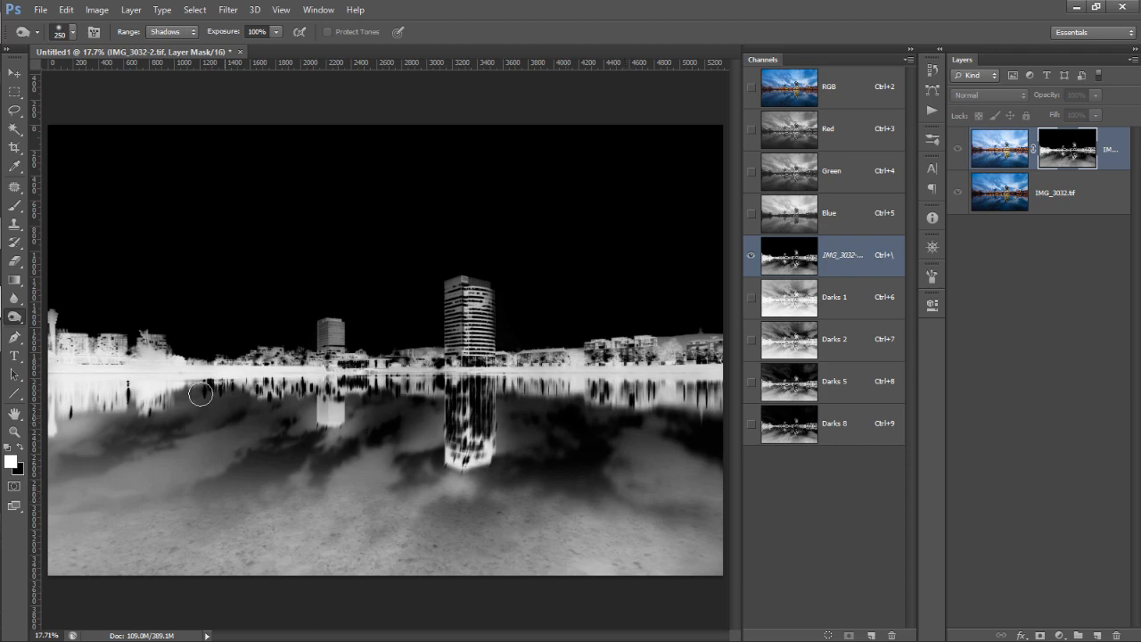
Step: Return to the colour image and toggle the IMG_3032-2.tif layer's visibility to compare the full photo before and after blending
{"action": "left_click", "coordinate": [955, 150]}
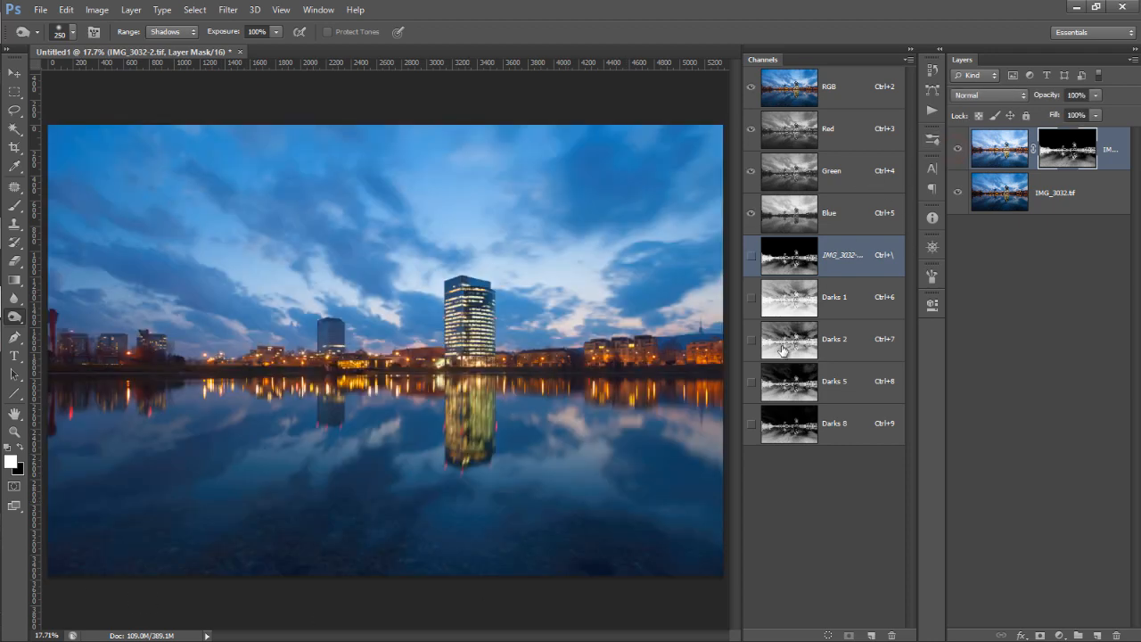
{"action": "left_click", "coordinate": [958, 150]}
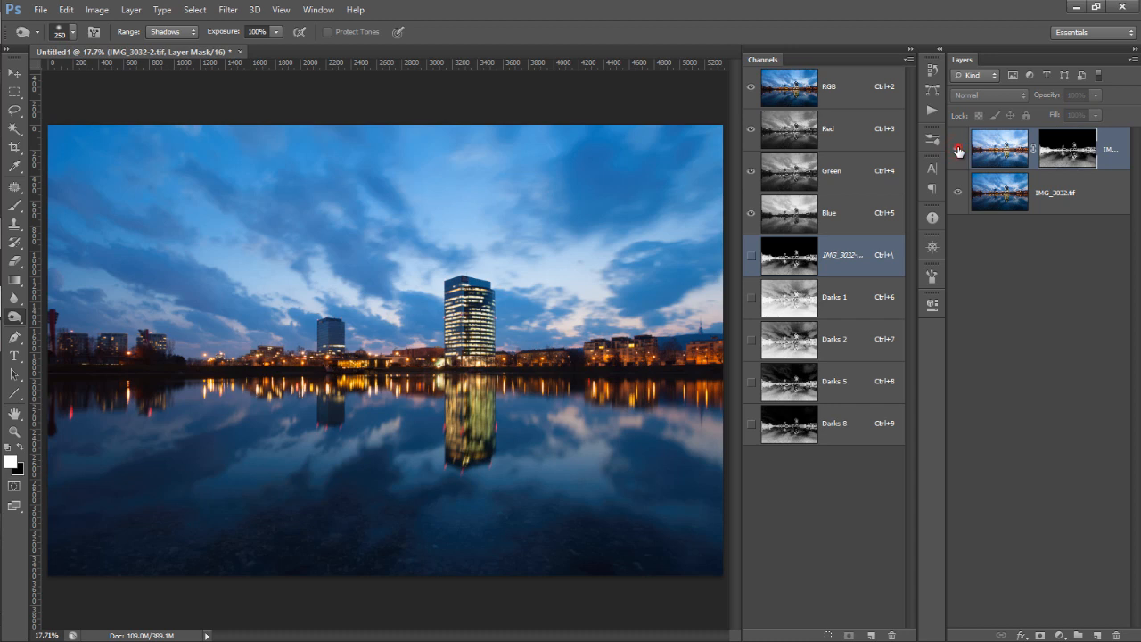
{"action": "left_click", "coordinate": [958, 150]}
{"action": "left_click", "coordinate": [958, 150]}
{"action": "left_click", "coordinate": [959, 150]}
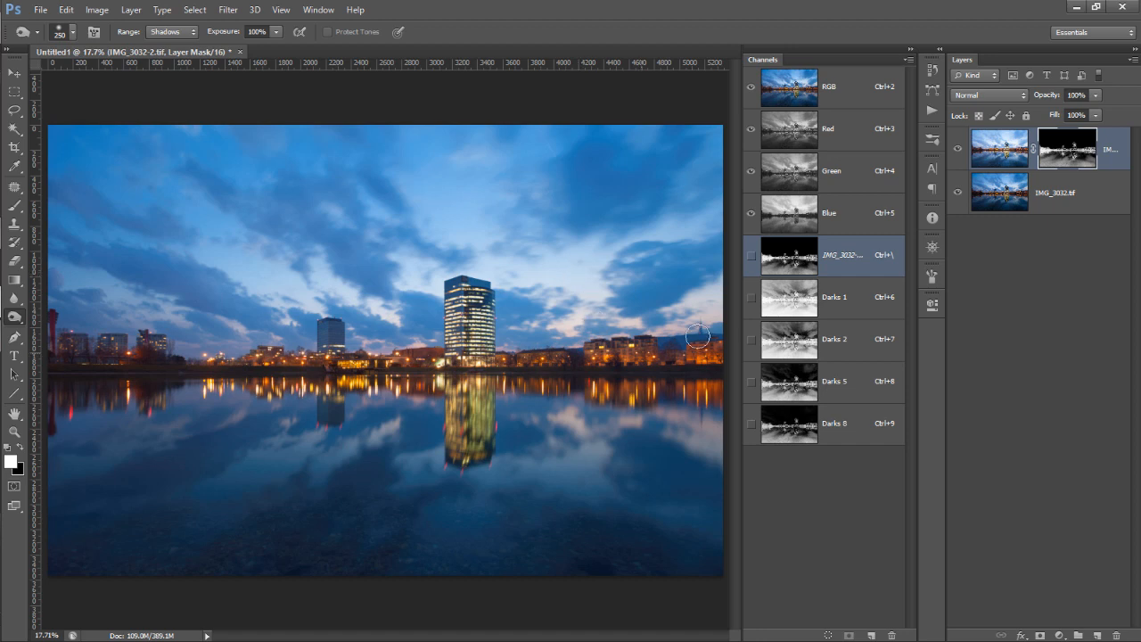
Step: Add a Curves adjustment layer with the Medium Contrast (RGB) preset and reduce its opacity to 73%
{"action": "left_click", "coordinate": [1059, 635]}
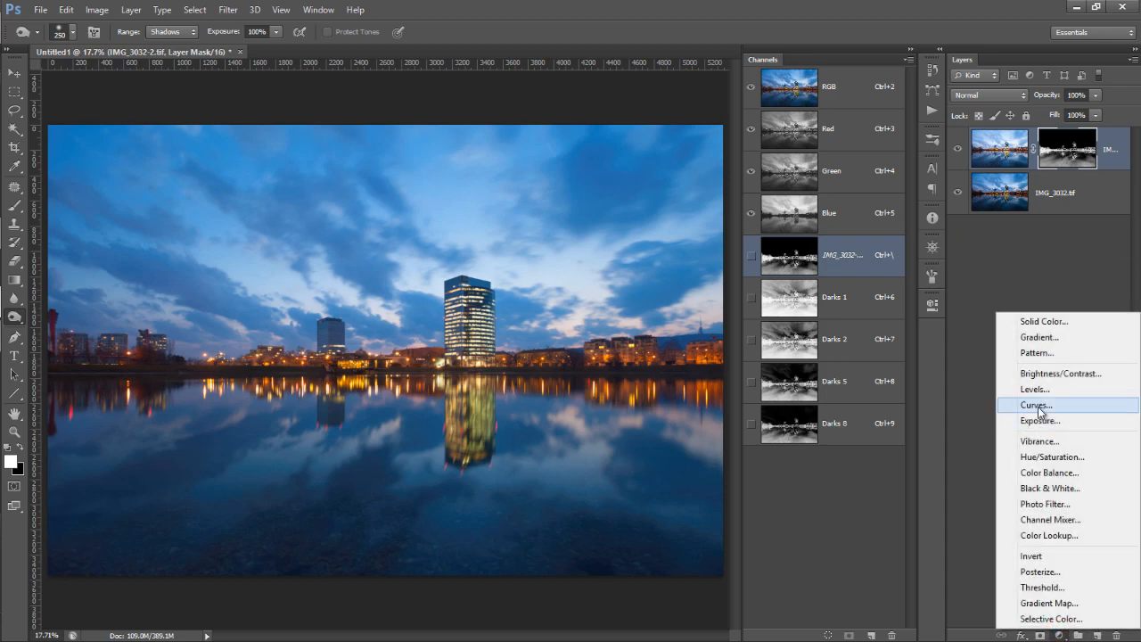
{"action": "left_click", "coordinate": [1034, 404]}
{"action": "left_click", "coordinate": [852, 340]}
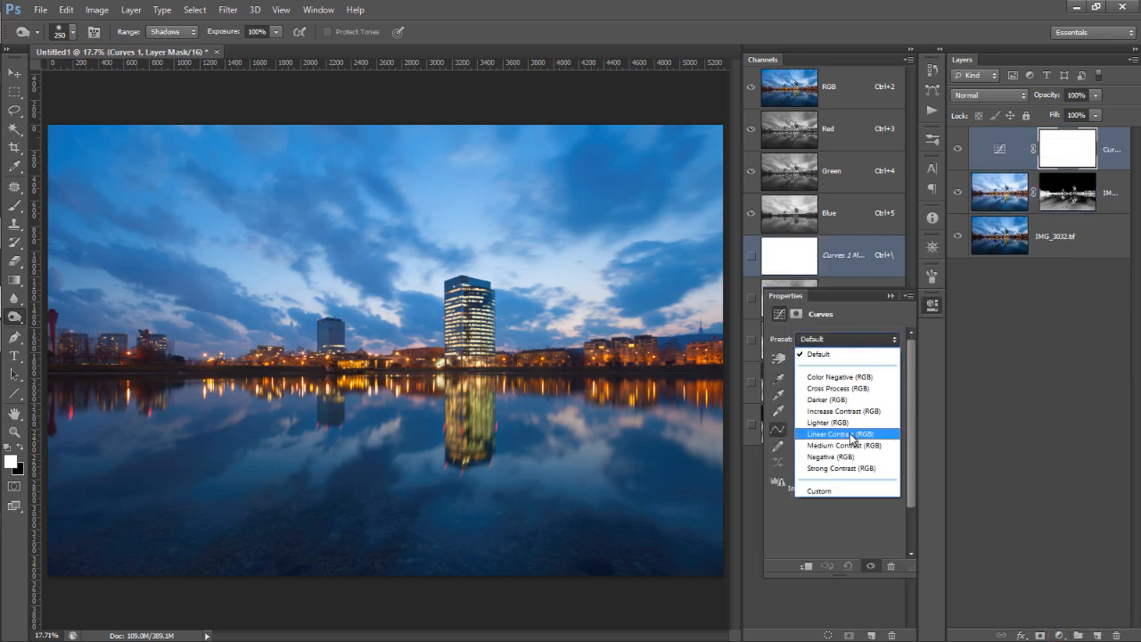
{"action": "left_click", "coordinate": [854, 446]}
{"action": "left_click", "coordinate": [932, 304]}
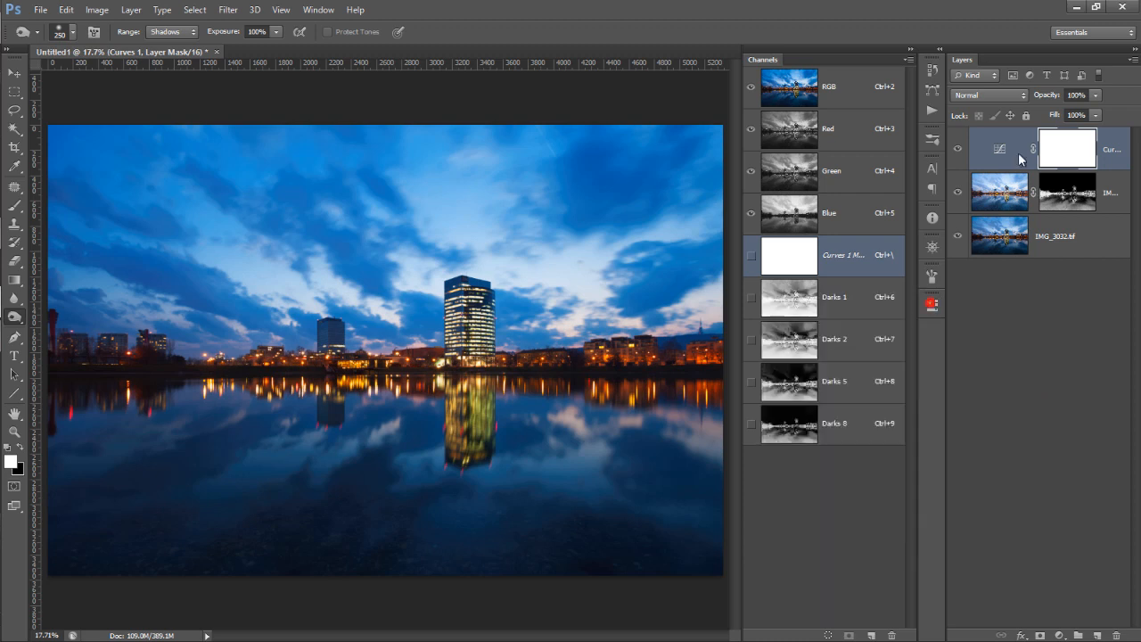
{"action": "left_click_drag", "start_coordinate": [1062, 113], "coordinate": [1076, 114]}
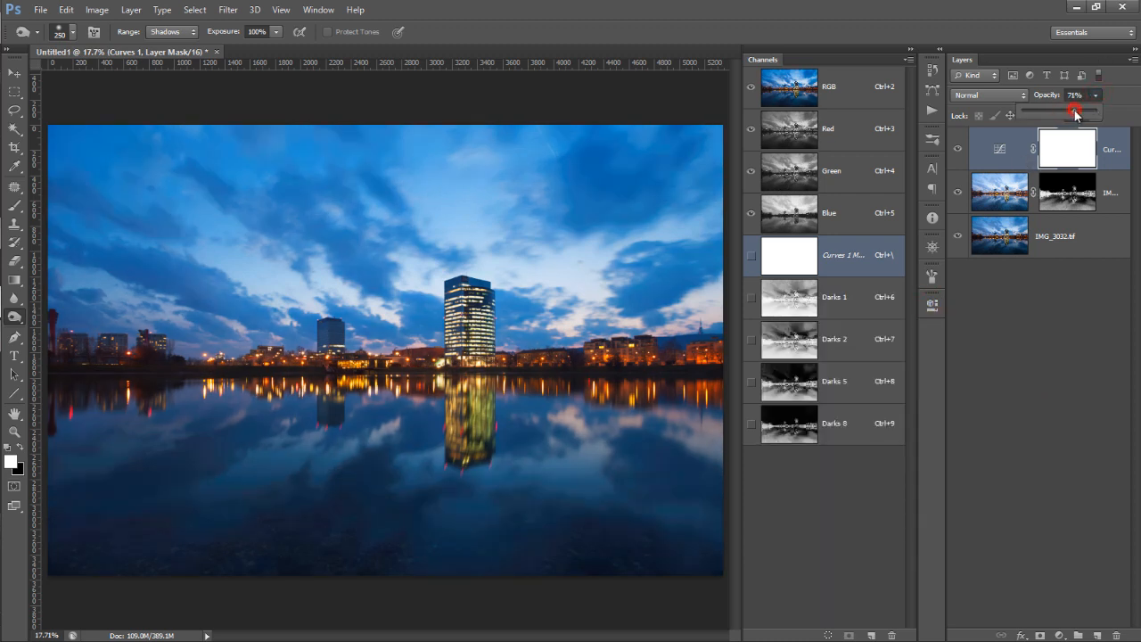
{"action": "left_click", "coordinate": [1019, 150]}
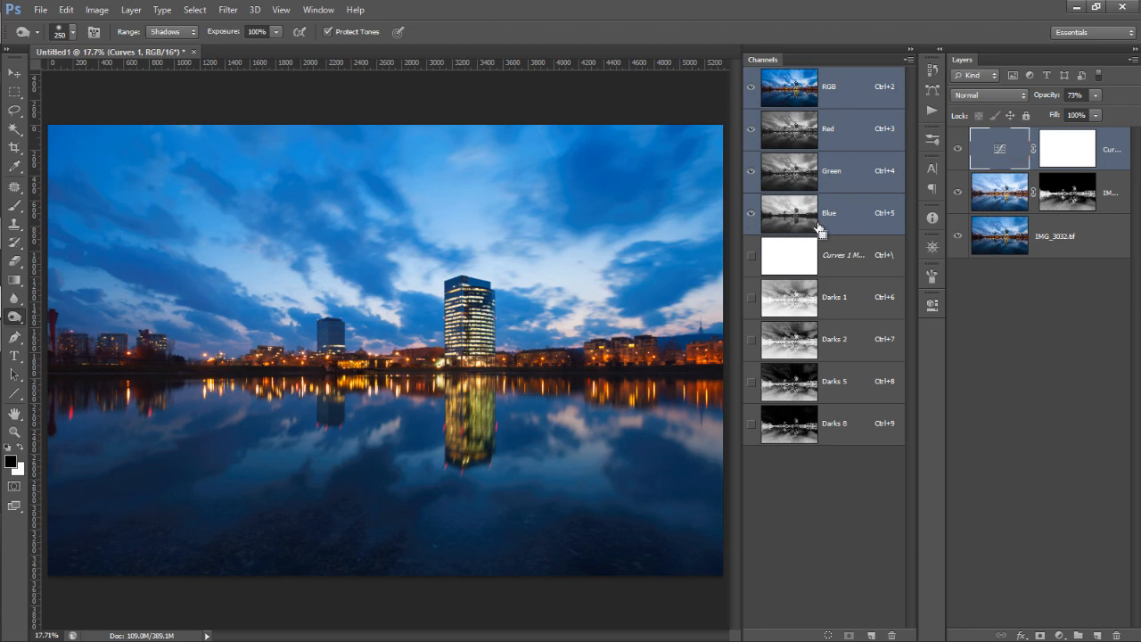
Step: Sharpen the photo with a merged copy of all visible layers, filtered with High Pass at a 2.5 px radius and blended as Soft Light
{"action": "key", "text": "ctrl+shift+alt+e"}
{"action": "left_click", "coordinate": [228, 10]}
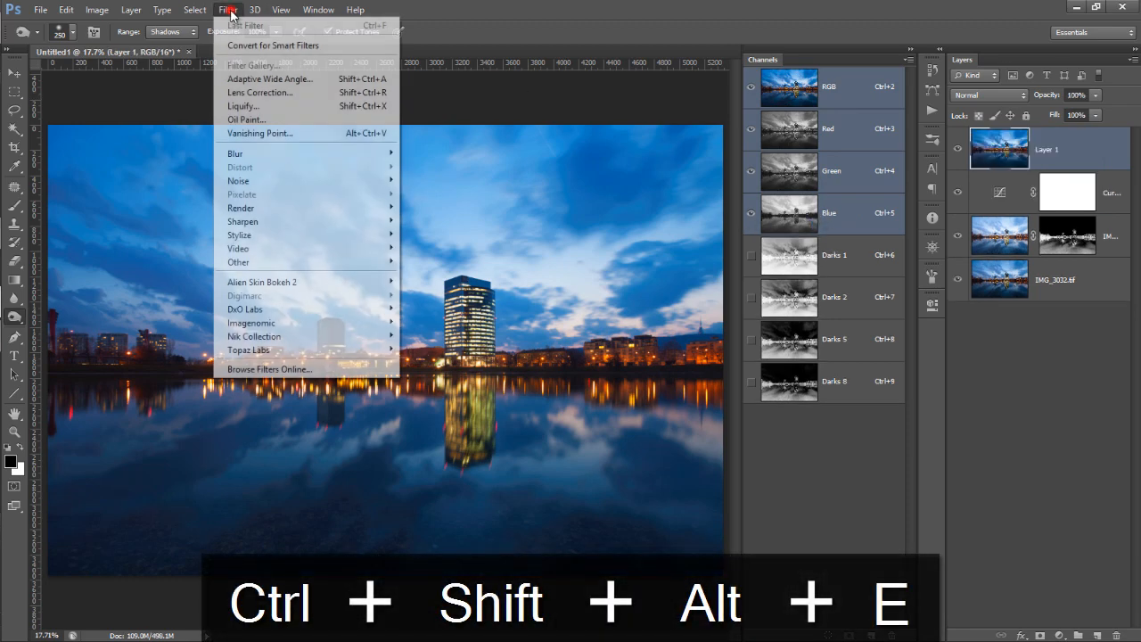
{"action": "mouse_move", "coordinate": [278, 261]}
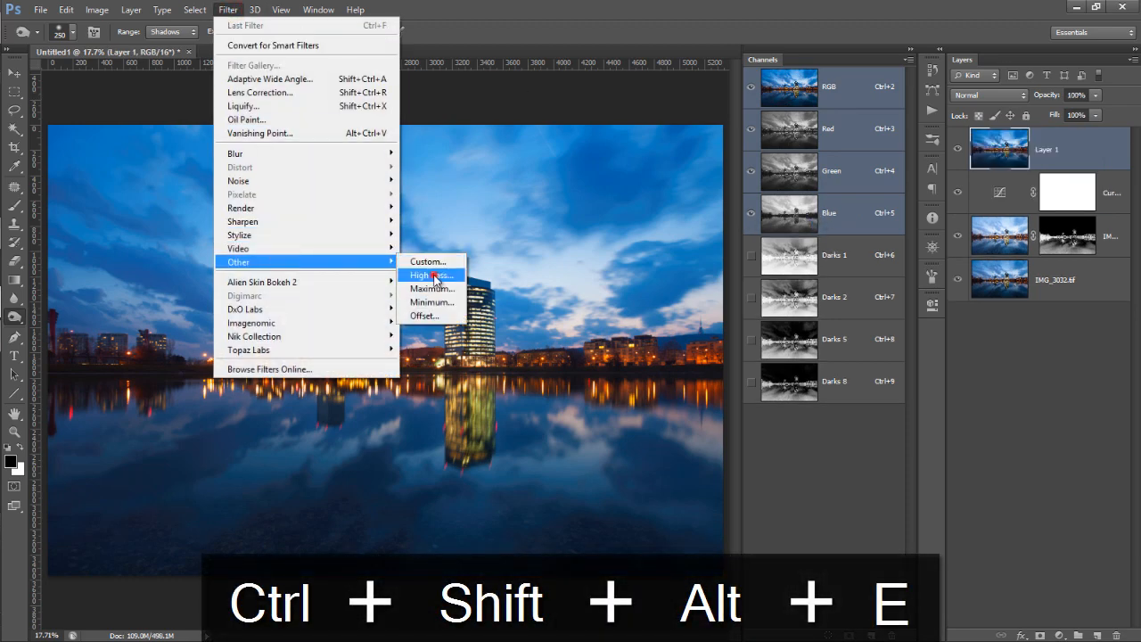
{"action": "left_click", "coordinate": [434, 277]}
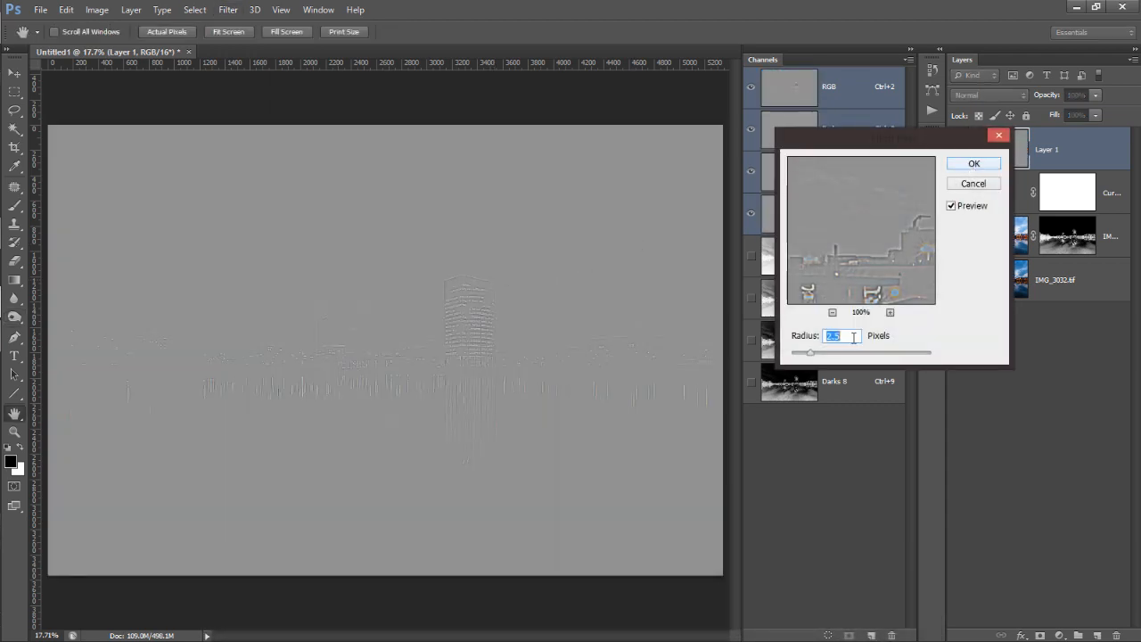
{"action": "left_click", "coordinate": [965, 167]}
{"action": "left_click", "coordinate": [1004, 94]}
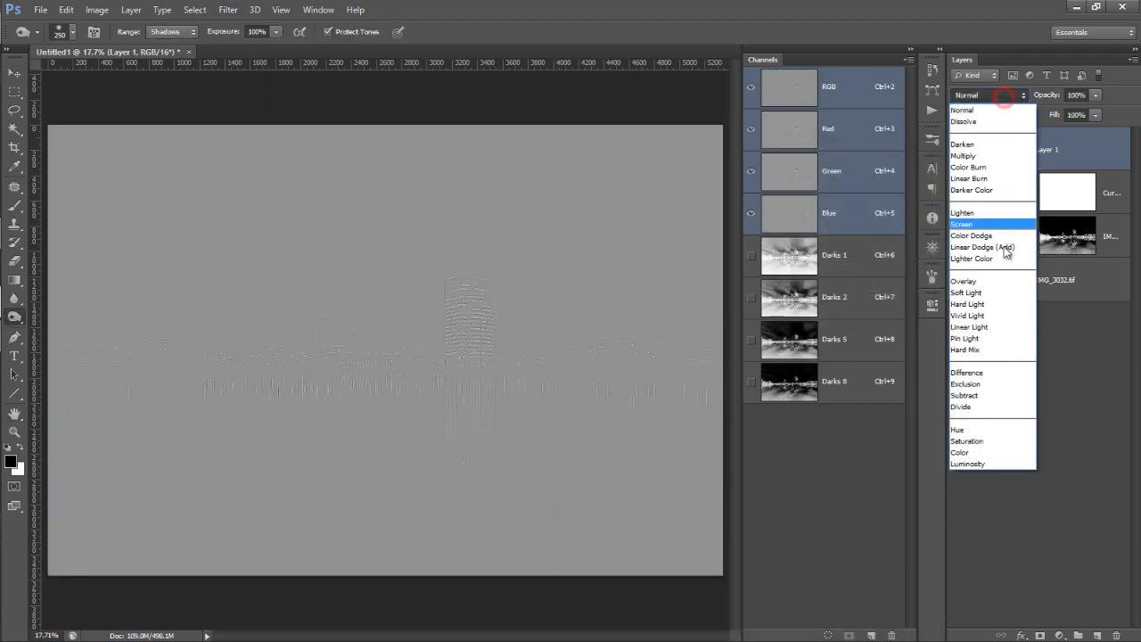
{"action": "left_click", "coordinate": [995, 294]}
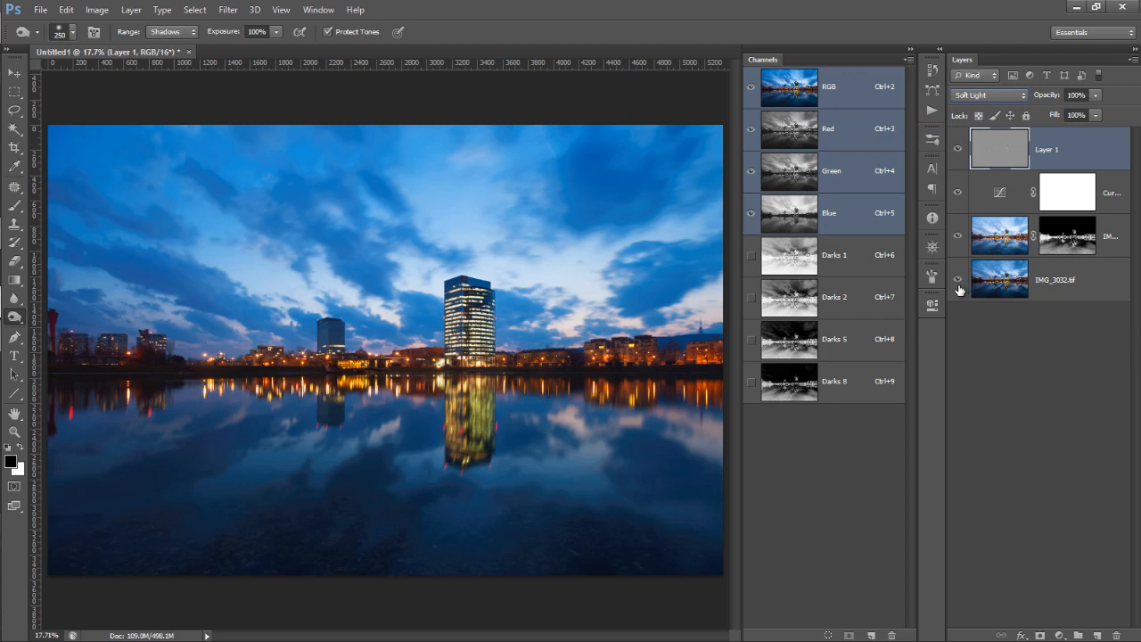
Step: Compare the finished photo with the original by isolating the IMG_3032.tif layer and restoring all layers several times
{"action": "left_click", "coordinate": [959, 282], "text": "alt"}
{"action": "left_click", "coordinate": [958, 281], "text": "alt"}
{"action": "left_click", "coordinate": [958, 281], "text": "alt"}
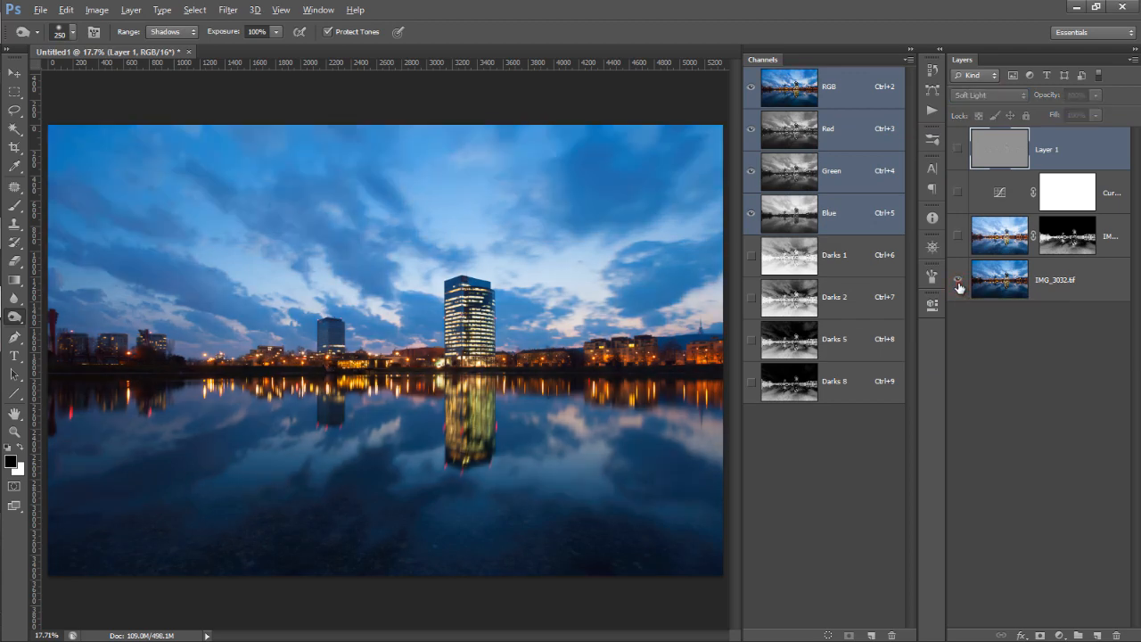
{"action": "left_click", "coordinate": [958, 281], "text": "alt"}
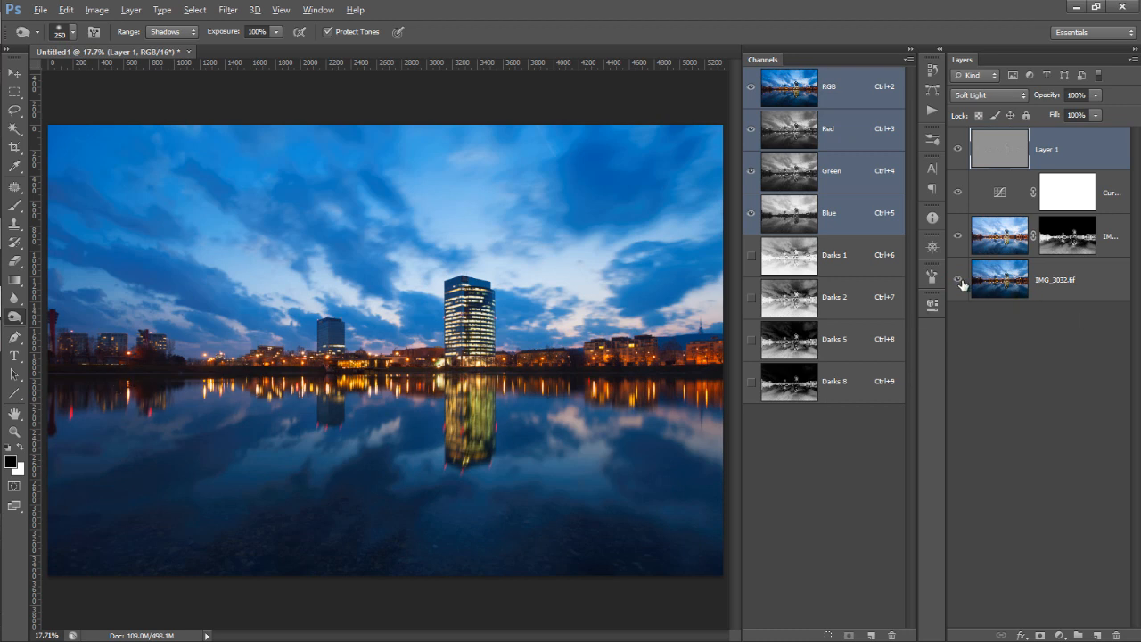
{"action": "left_click", "coordinate": [960, 282], "text": "alt"}
{"action": "left_click", "coordinate": [960, 282], "text": "alt"}
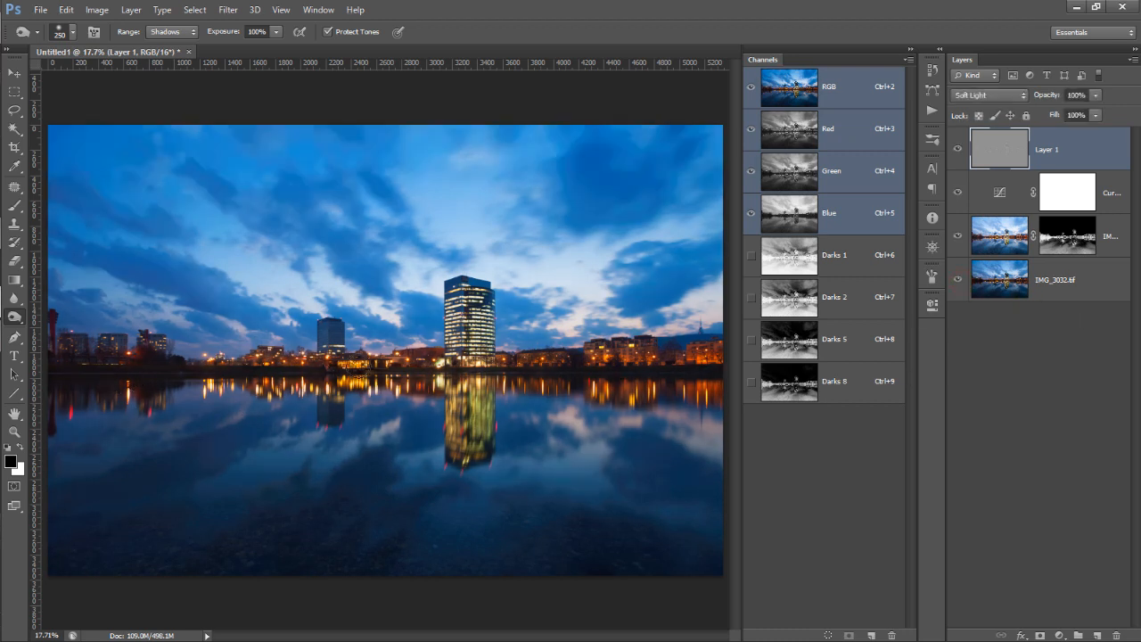